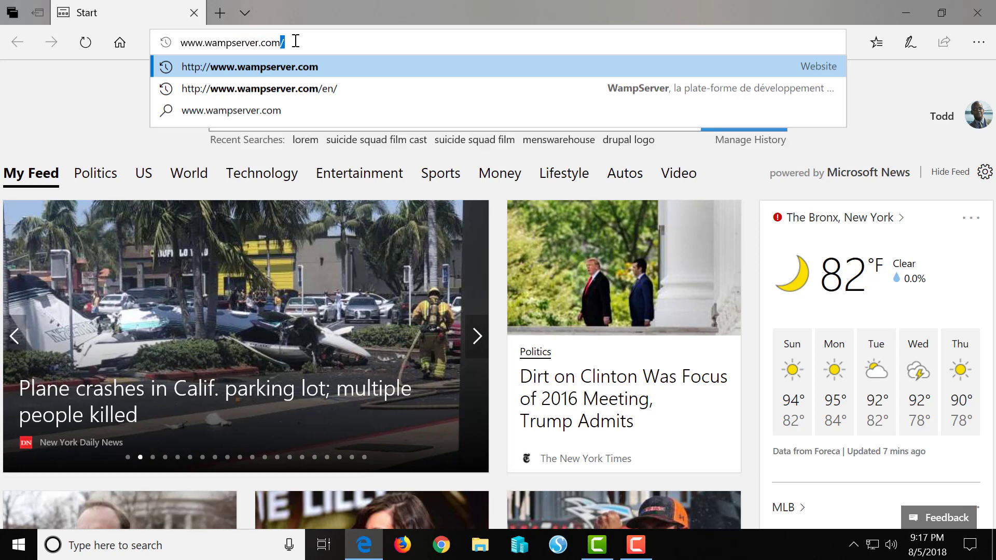
pyautogui.write('/en/')
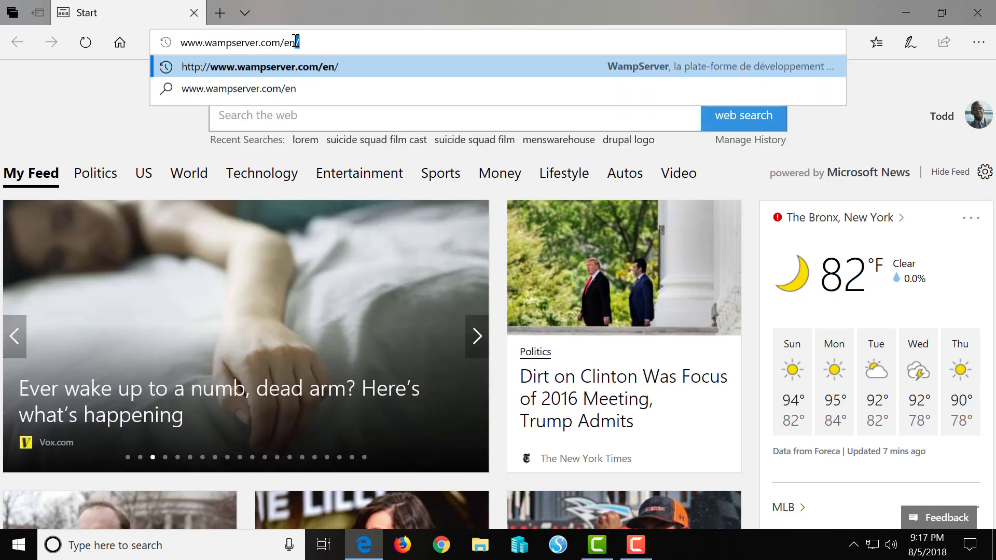
pyautogui.press('Return')
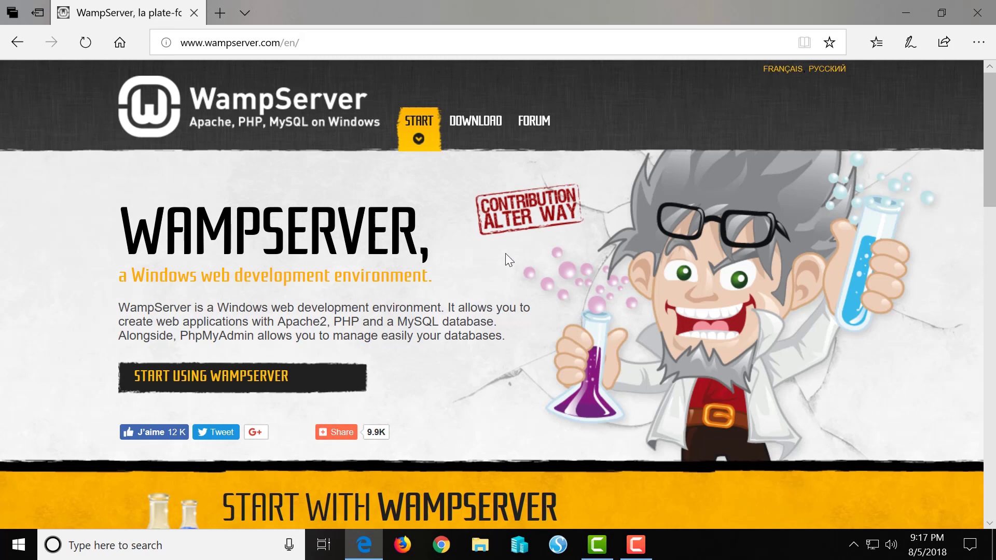
pyautogui.scroll(-3, 506, 254)
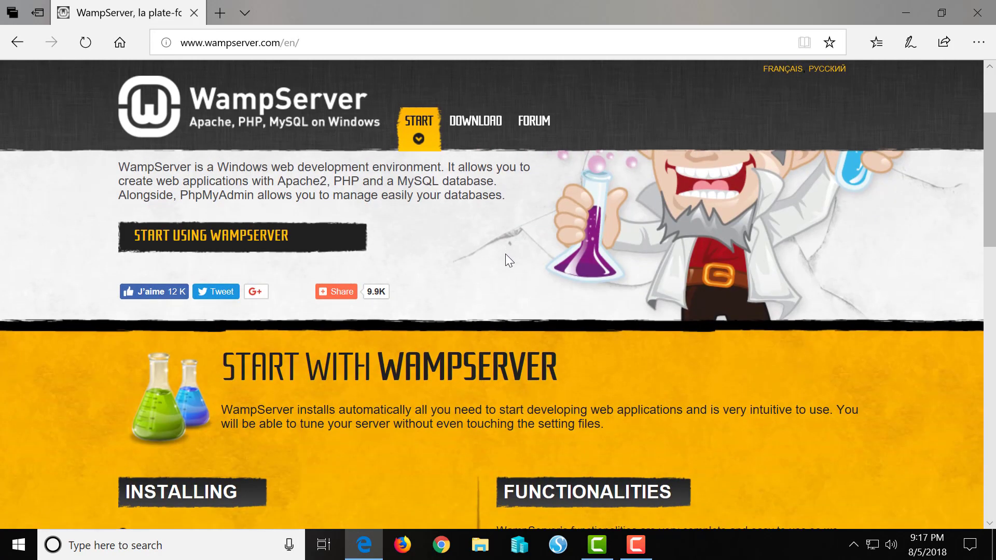
pyautogui.scroll(3, 505, 254)
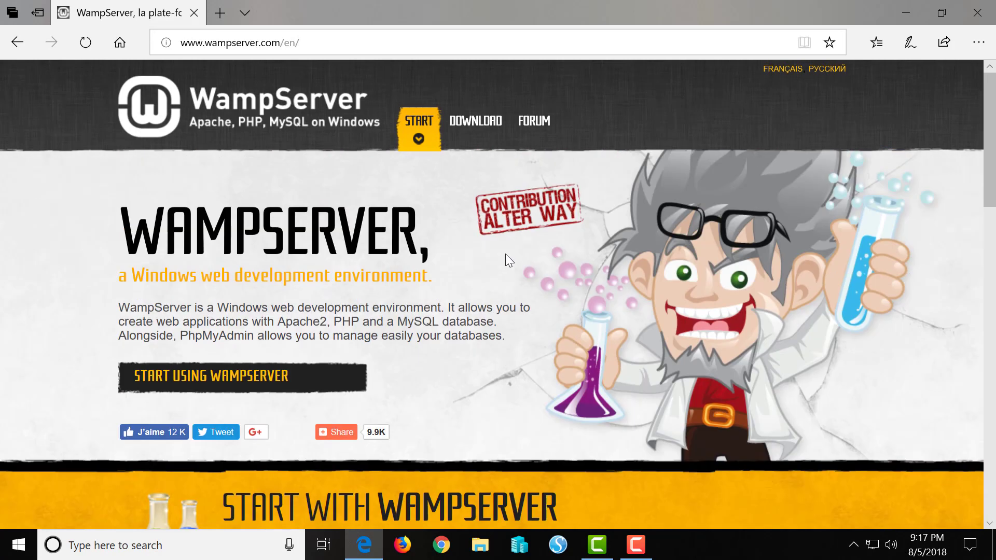
# Choose the WampServer 64 bits (x64) 3.0.6 download and follow its direct download link
pyautogui.click(483, 130)
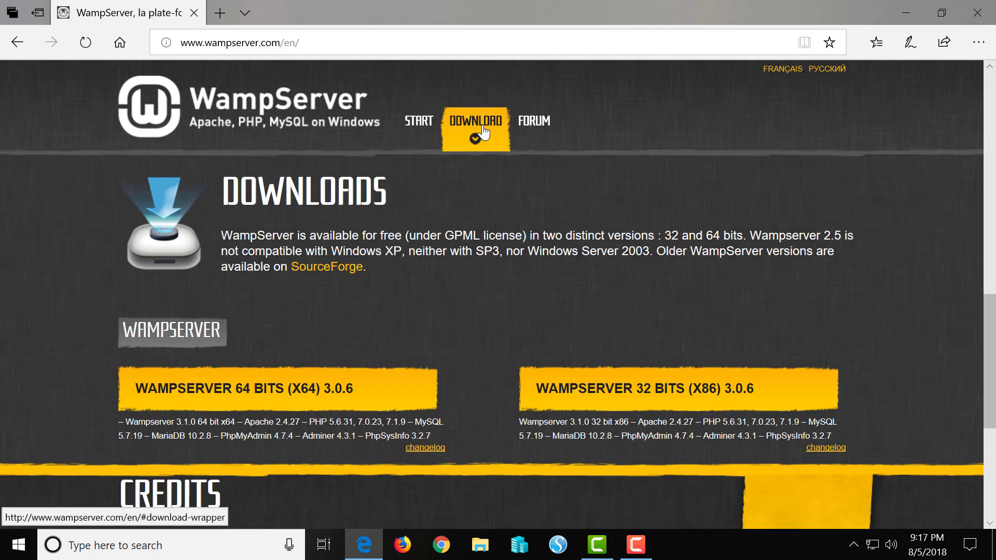
pyautogui.click(279, 392)
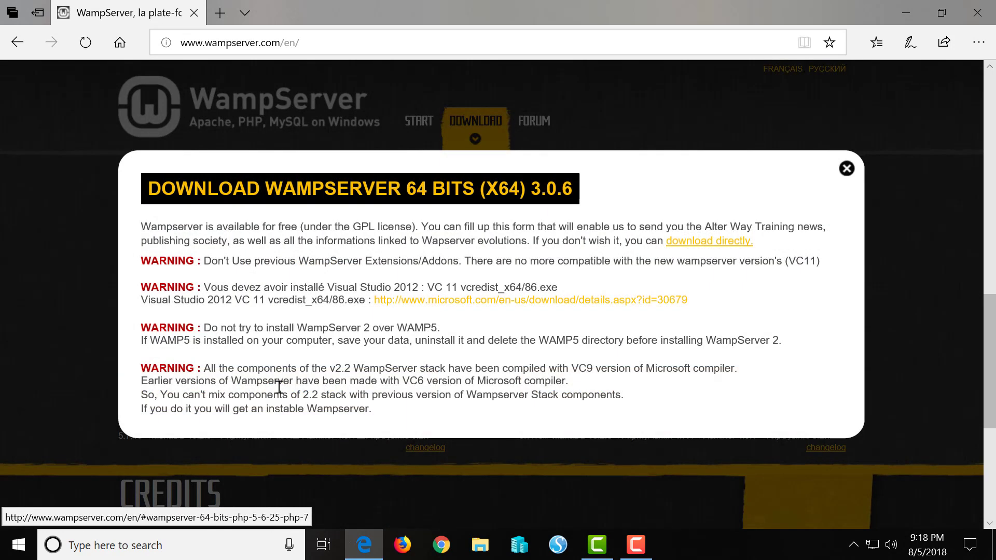
pyautogui.click(694, 248)
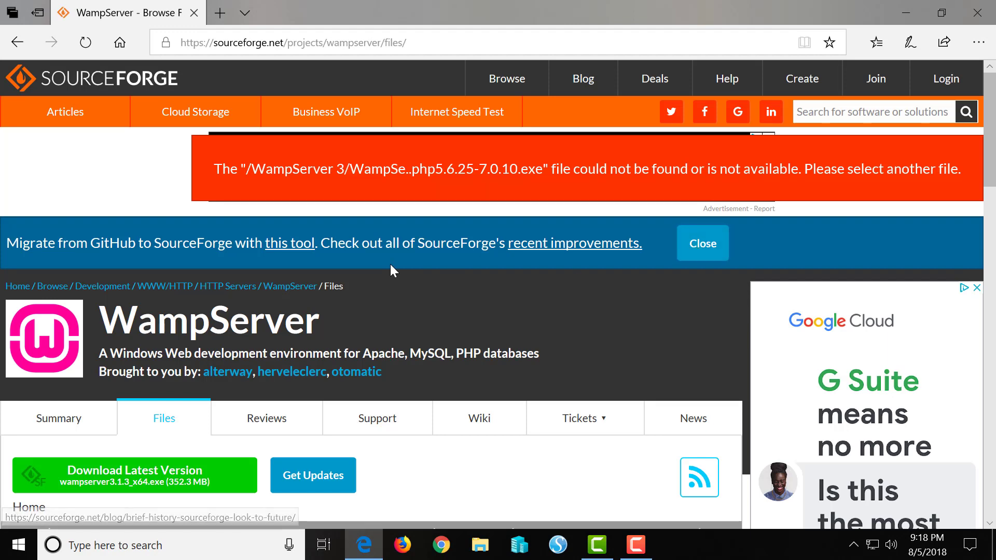
# Download the latest version, wampserver3.1.3_x64.exe, from the SourceForge files page
pyautogui.scroll(-3, 321, 282)
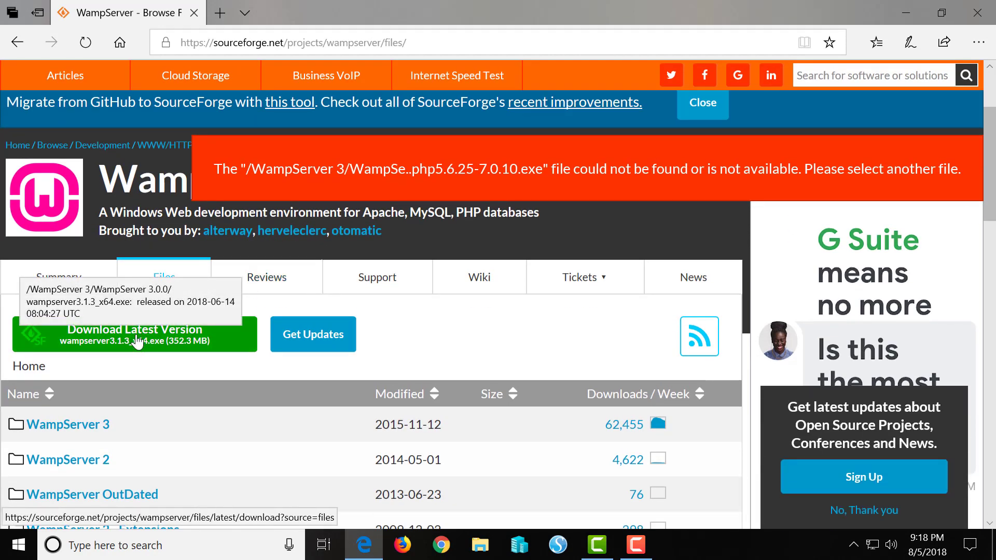
pyautogui.click(136, 343)
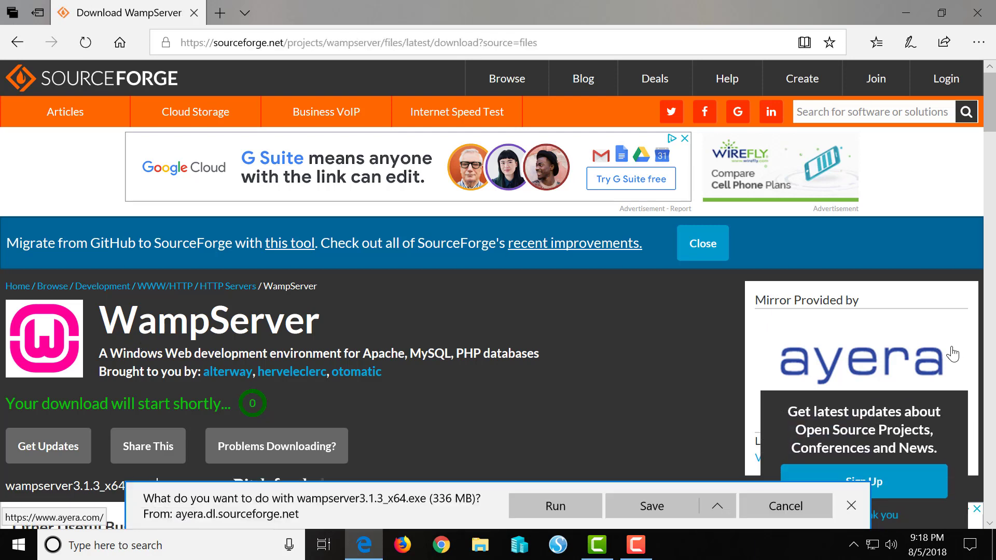
# Run the installer in English, accept the license, keep c:\wamp64 and Wampserver64, and install
pyautogui.click(552, 506)
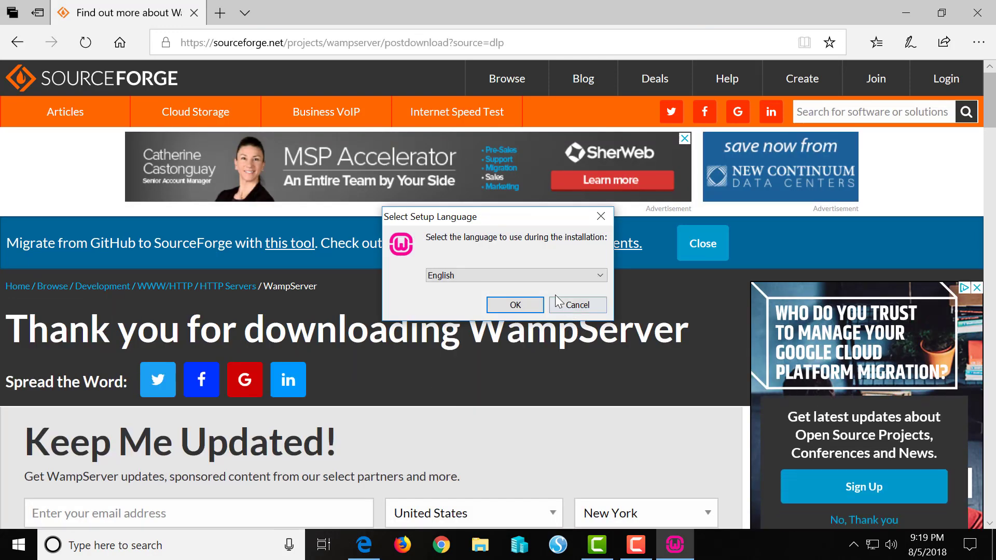
pyautogui.click(515, 305)
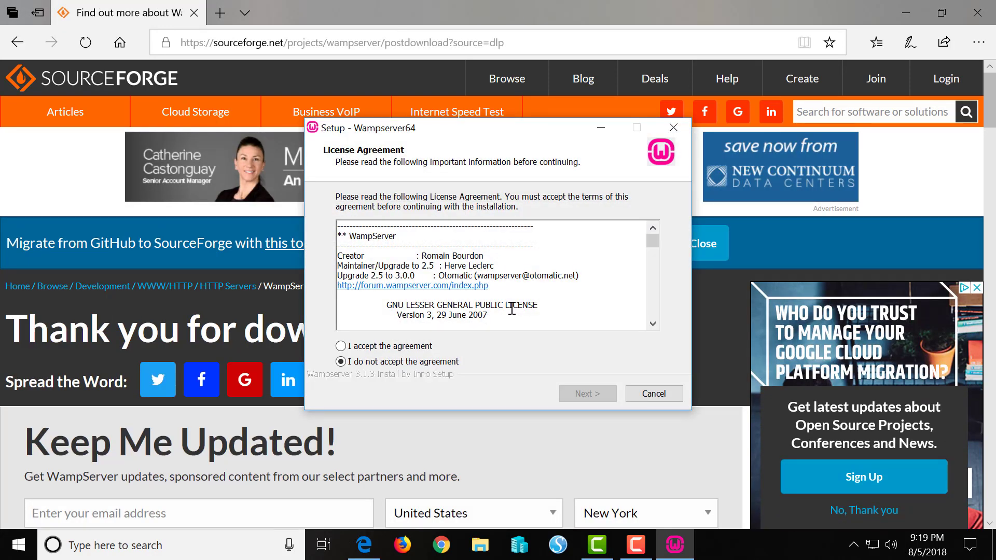
pyautogui.click(341, 346)
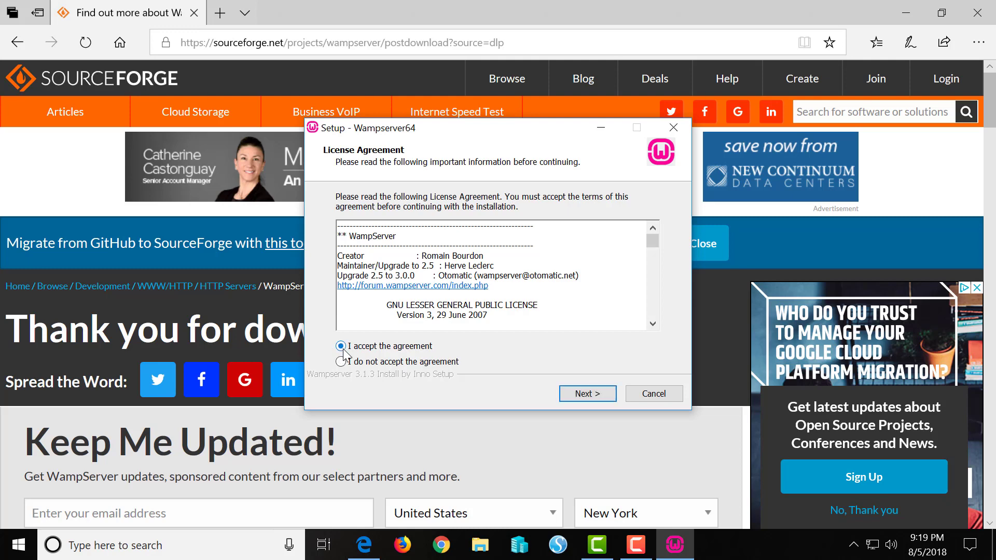
pyautogui.click(600, 392)
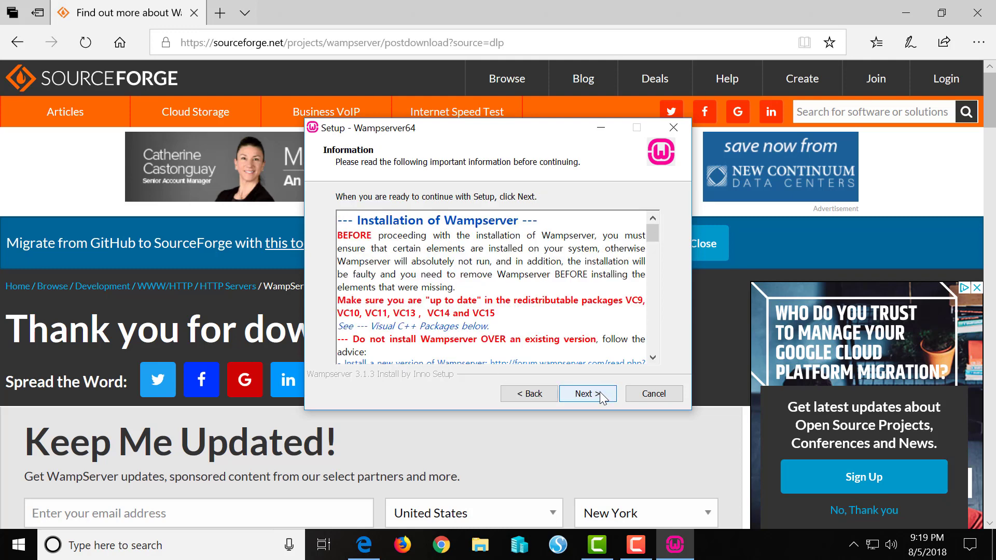
pyautogui.click(599, 393)
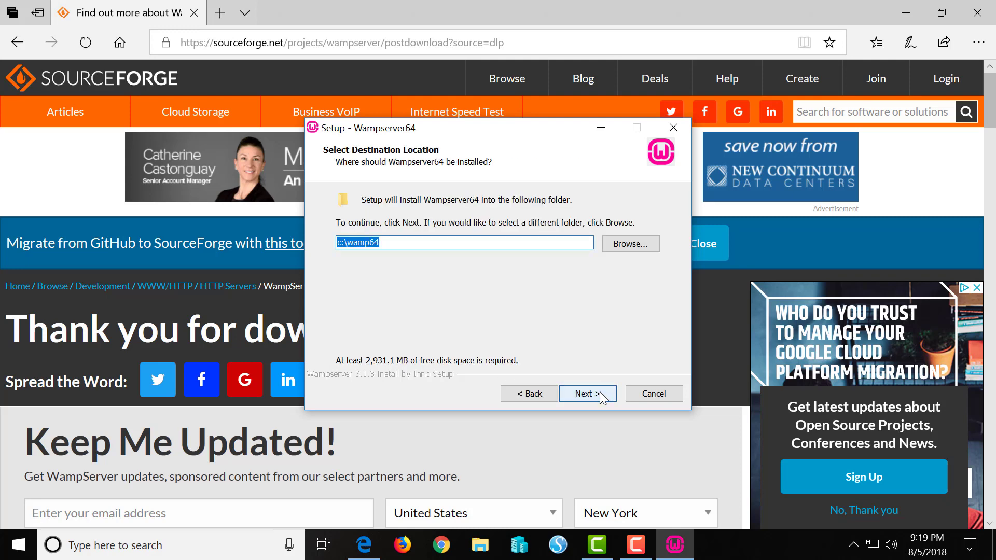
pyautogui.click(600, 392)
pyautogui.click(600, 391)
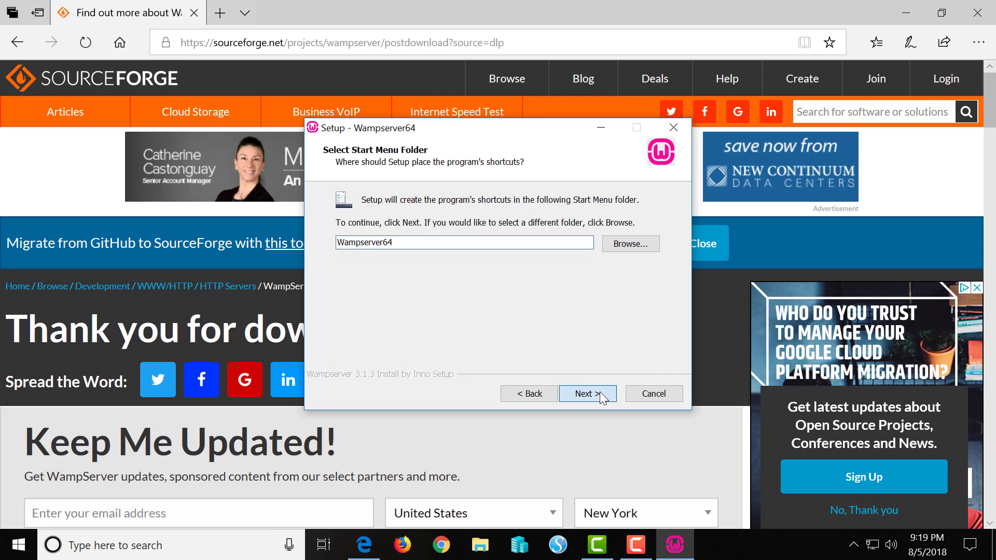
pyautogui.click(600, 393)
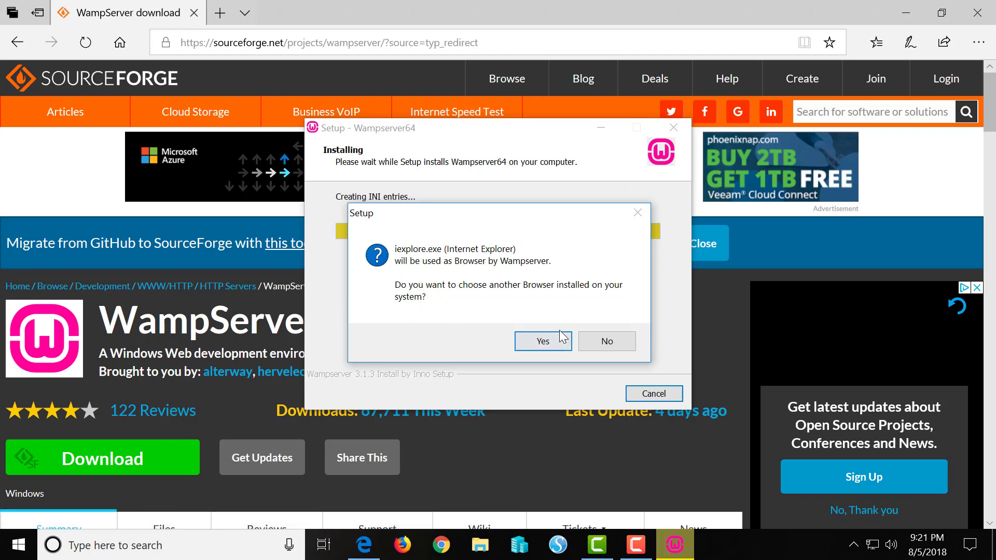
# Keep Internet Explorer as browser and Notepad as text editor, then finish the setup
pyautogui.click(608, 343)
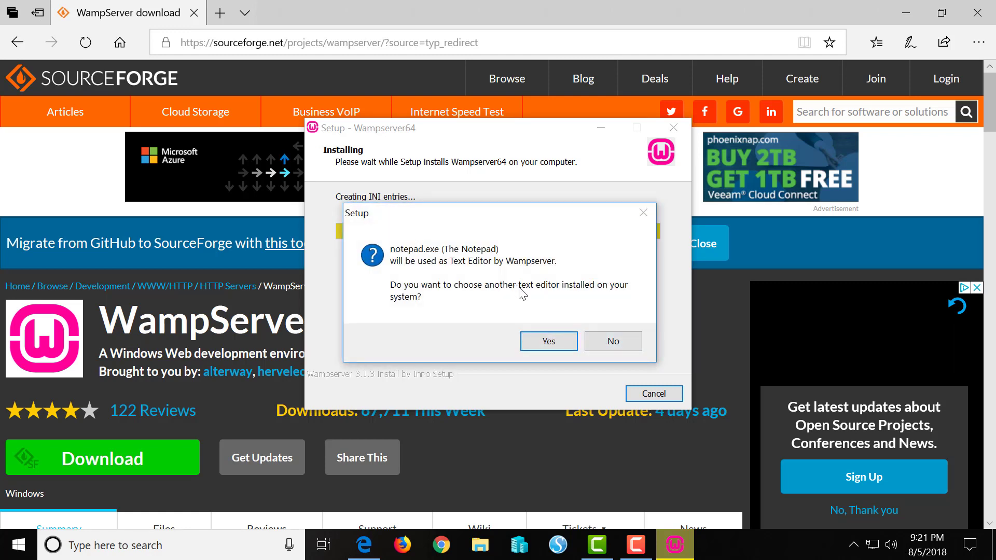
pyautogui.click(621, 342)
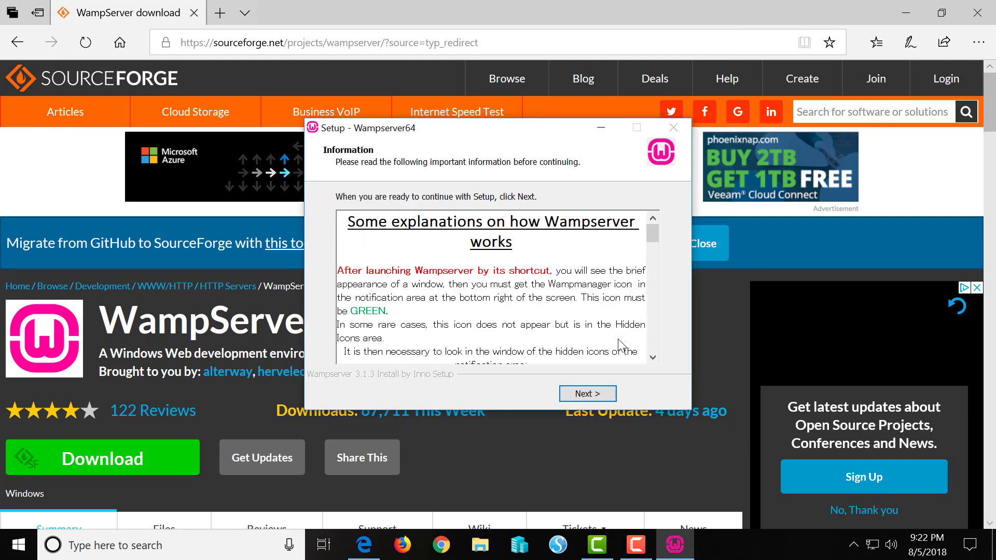
pyautogui.click(589, 398)
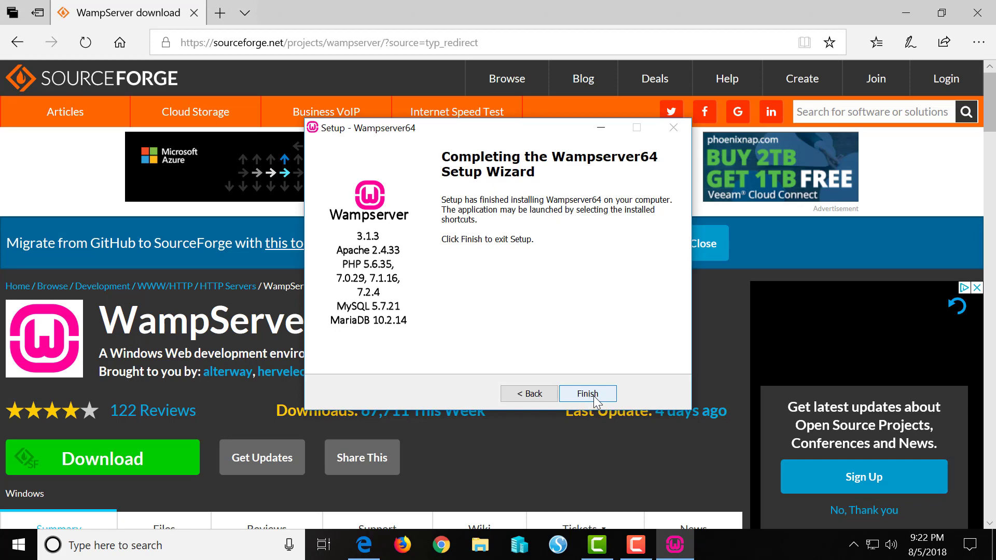
pyautogui.click(593, 396)
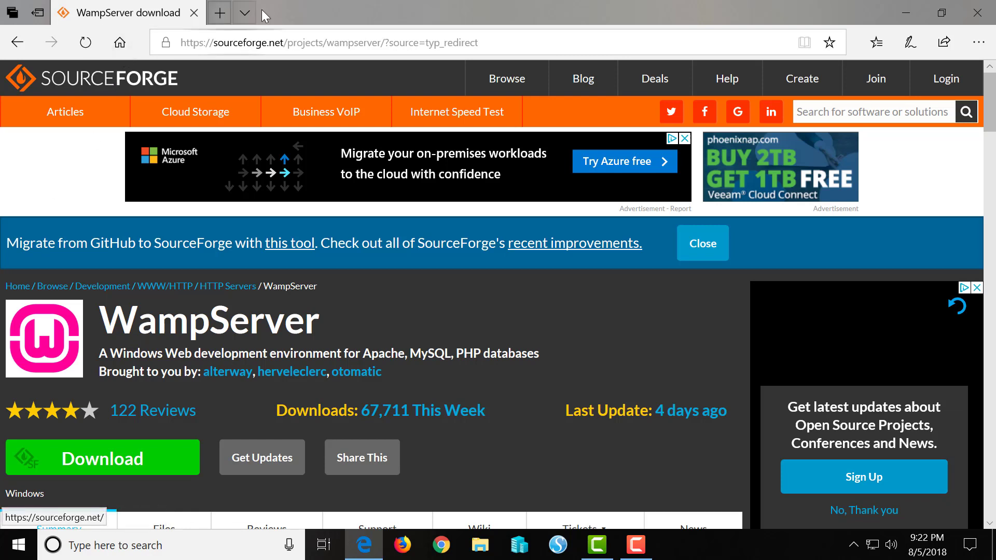
pyautogui.click(545, 37)
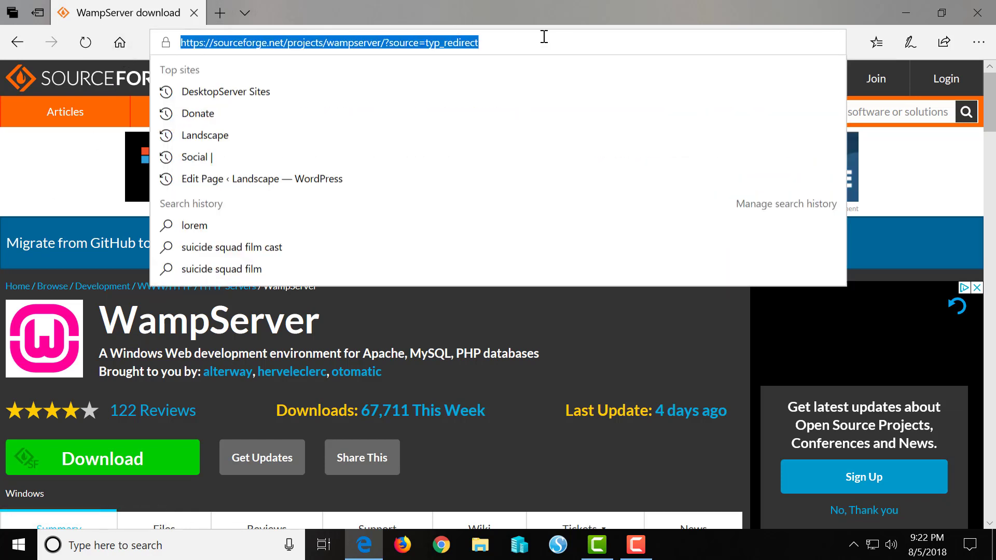
pyautogui.write('www.')
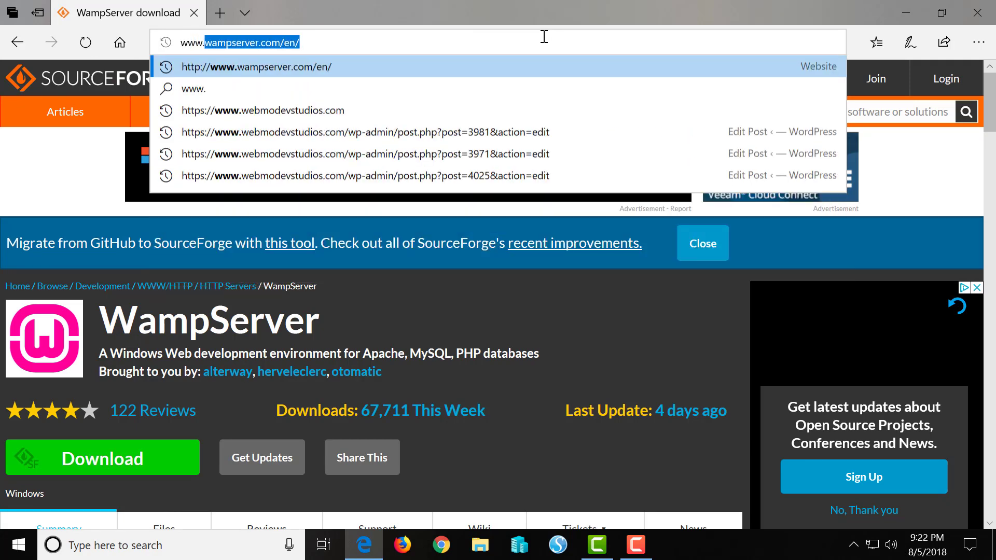
pyautogui.write('jooml')
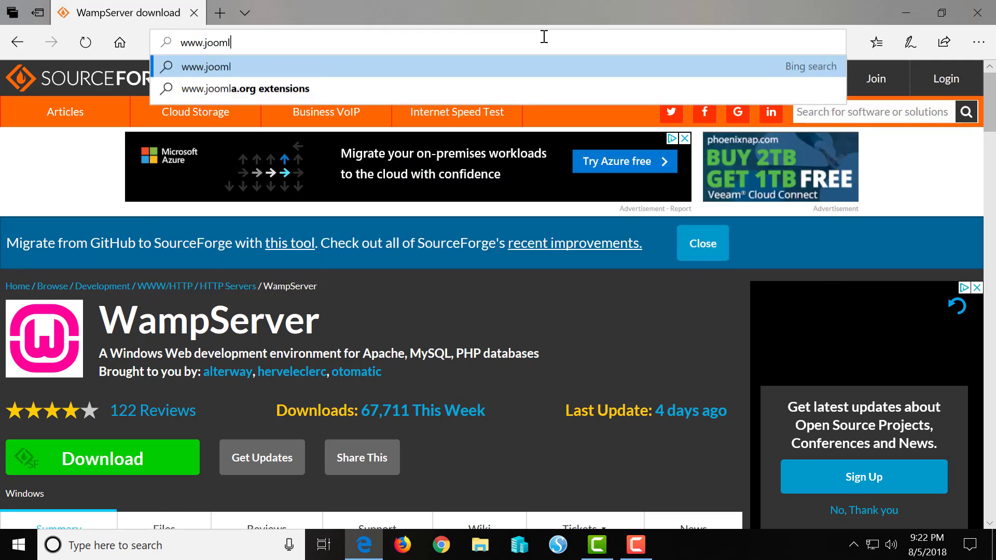
pyautogui.write('a.org')
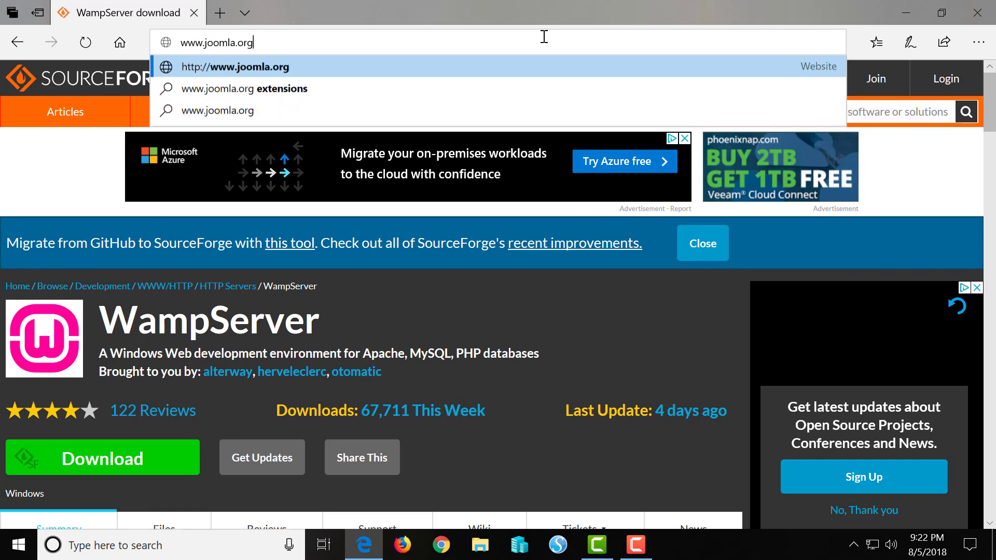
pyautogui.press('Return')
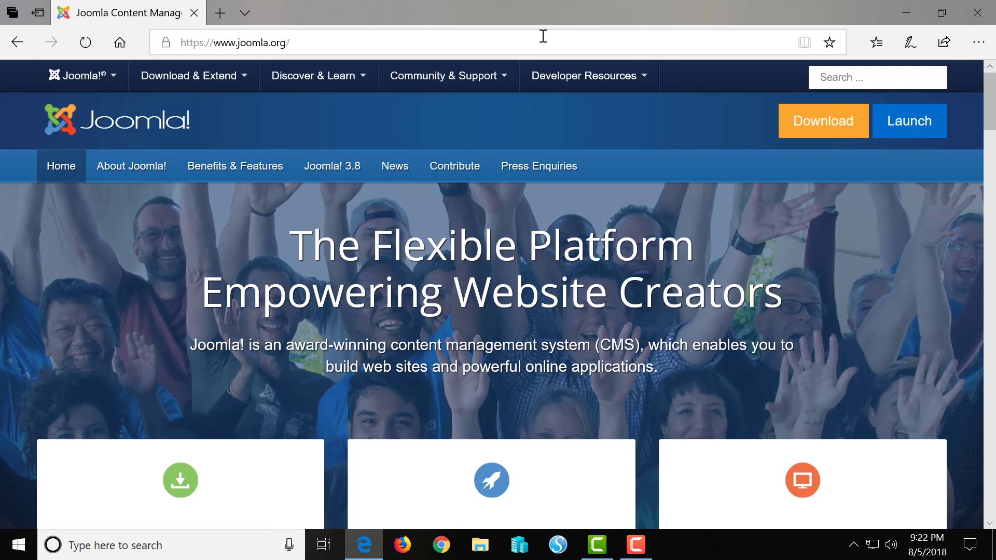
pyautogui.scroll(-4, 486, 184)
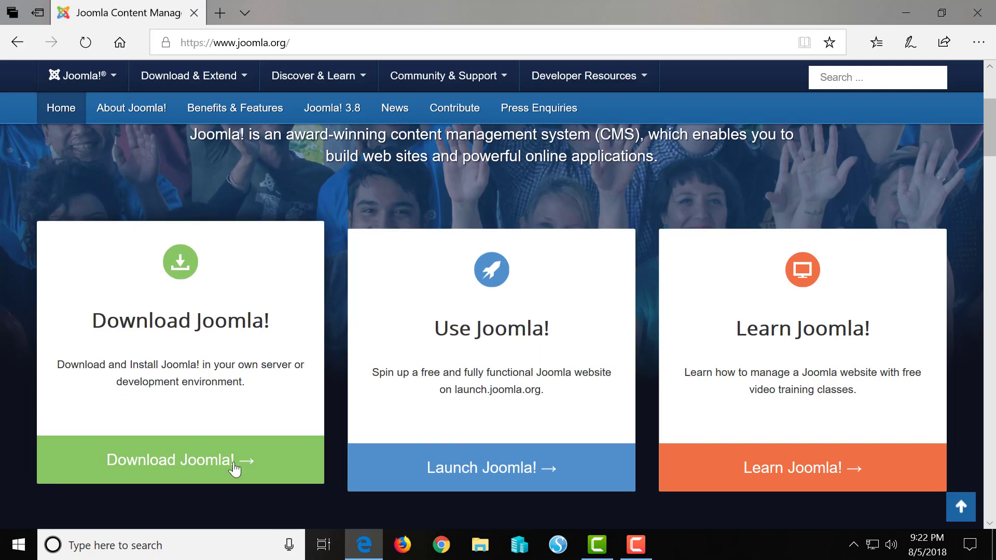
pyautogui.click(217, 475)
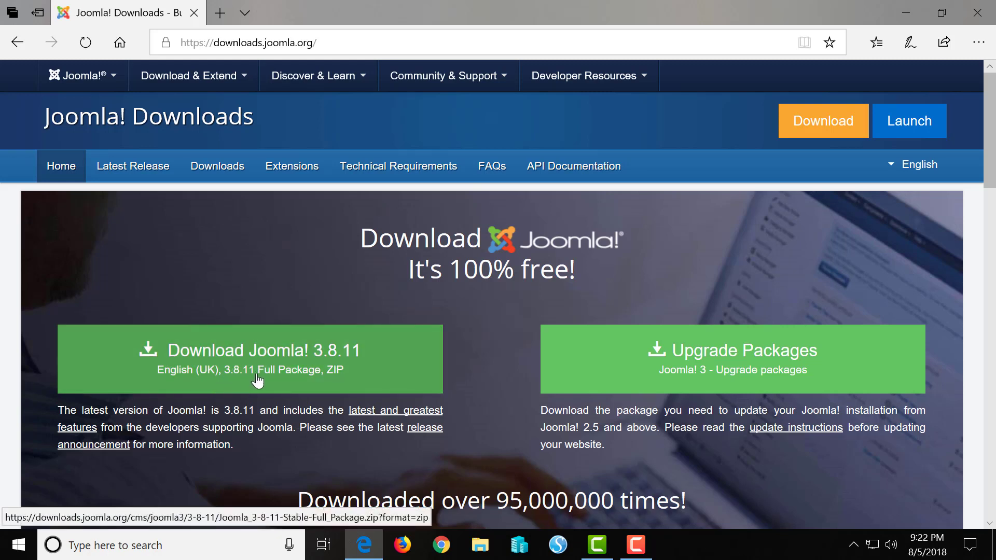
# Save Joomla_3.8.11-Stable-Full_Package.zip to the Desktop and open the folder containing it
pyautogui.click(297, 367)
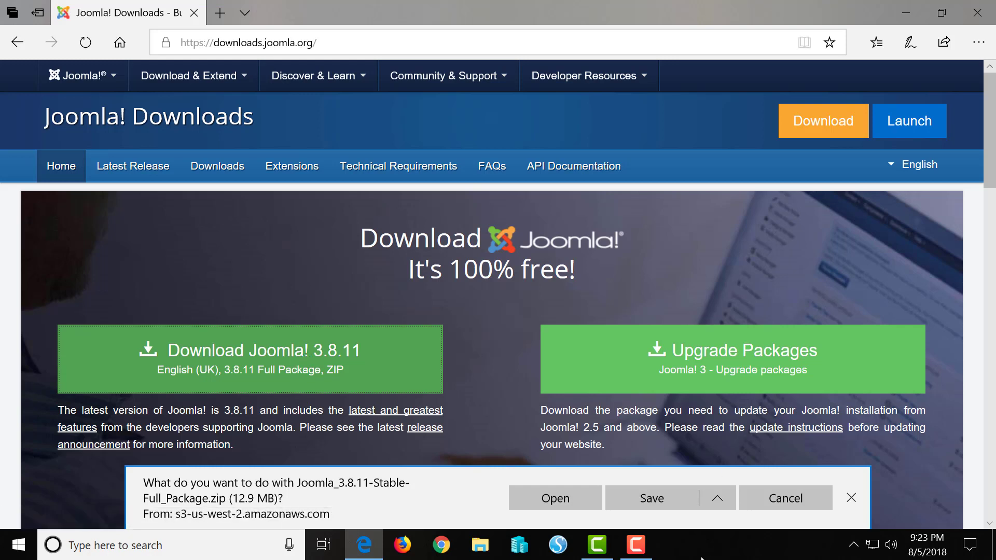
pyautogui.click(717, 499)
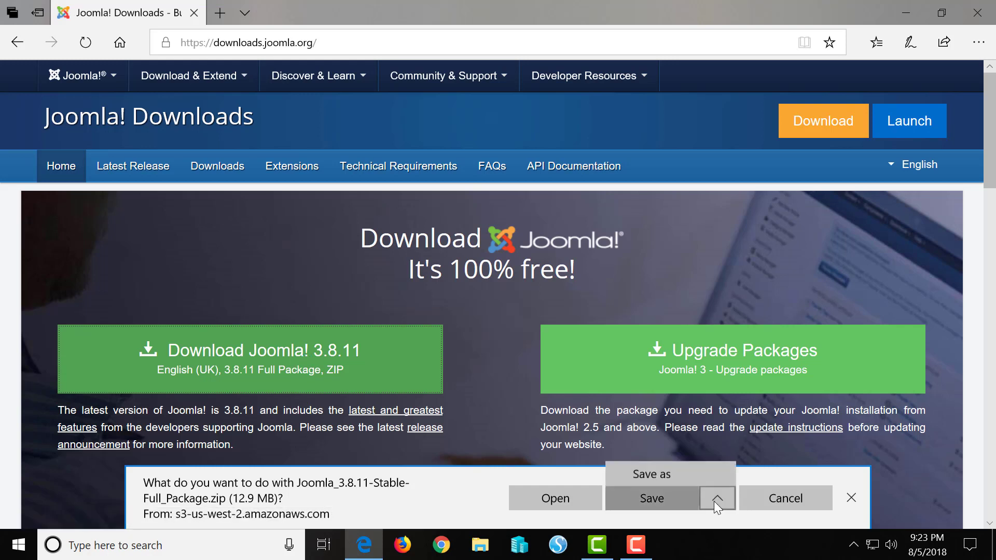
pyautogui.click(686, 476)
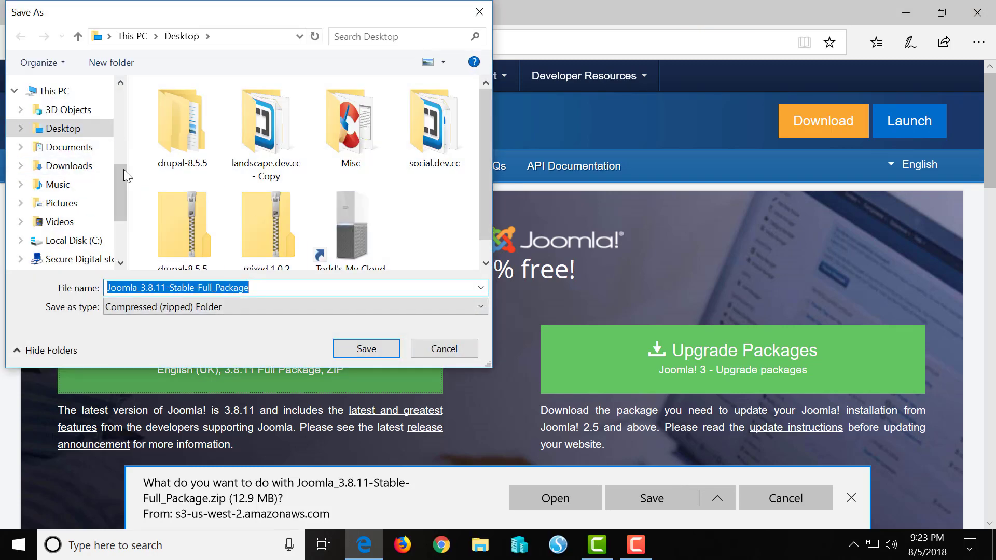
pyautogui.moveTo(123, 179); pyautogui.dragTo(113, 101)
pyautogui.click(51, 117)
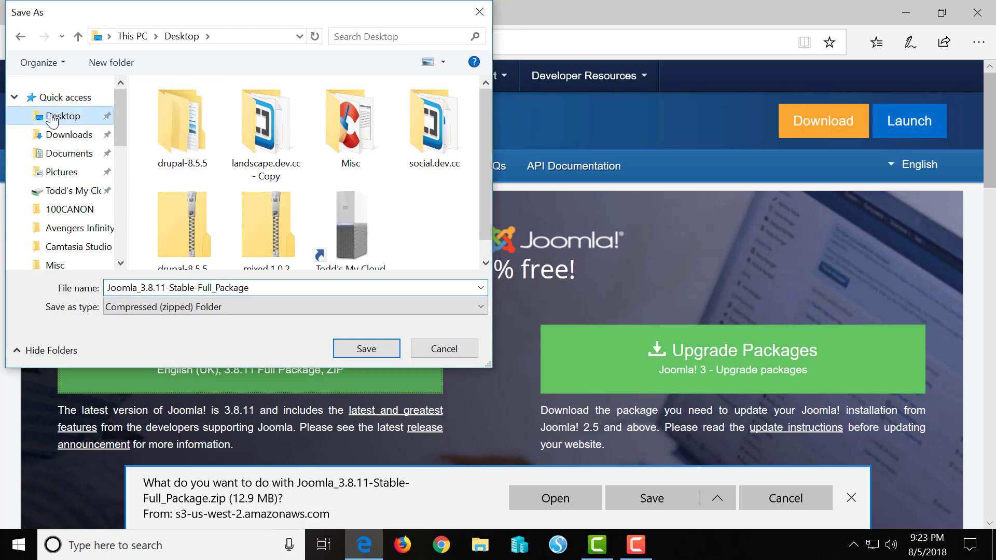
pyautogui.click(367, 348)
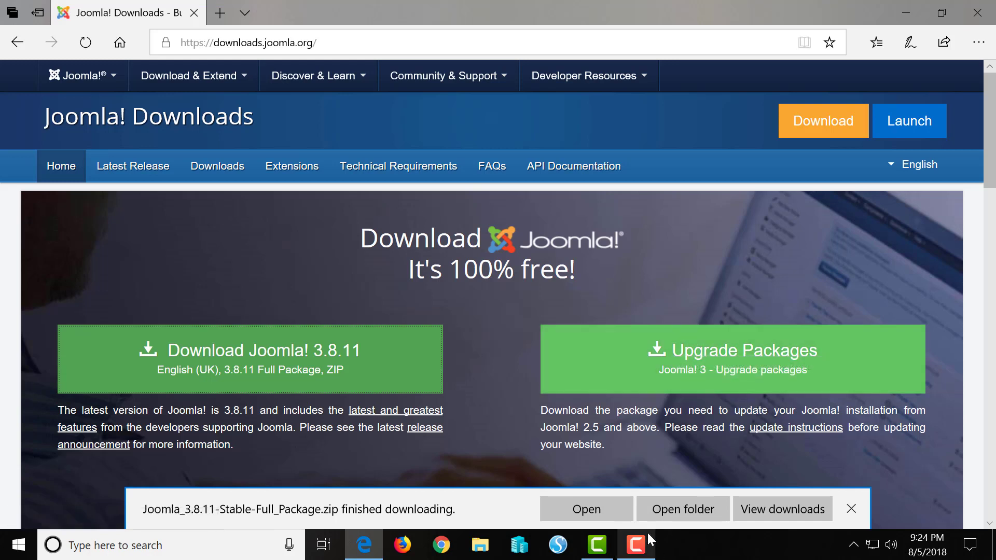
pyautogui.moveTo(642, 555)
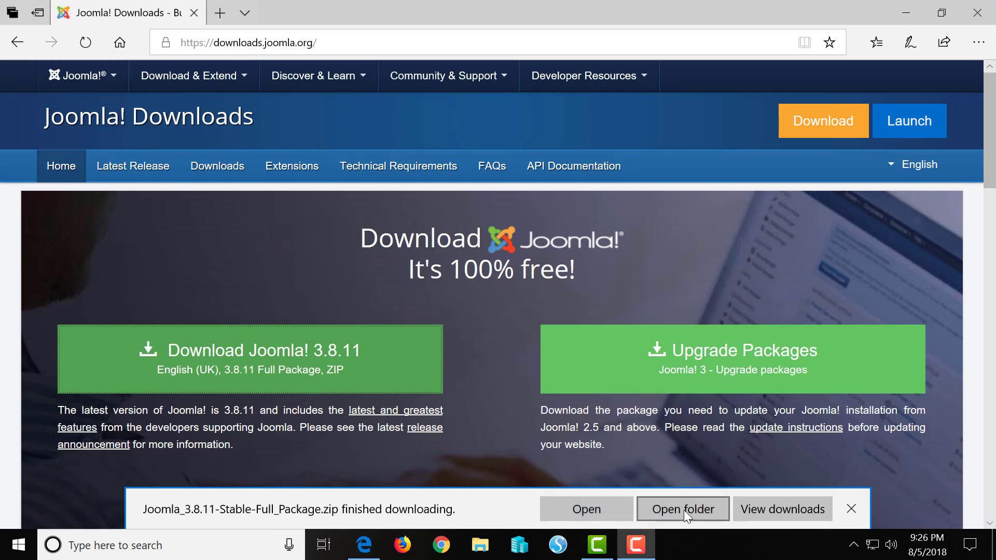
pyautogui.click(683, 510)
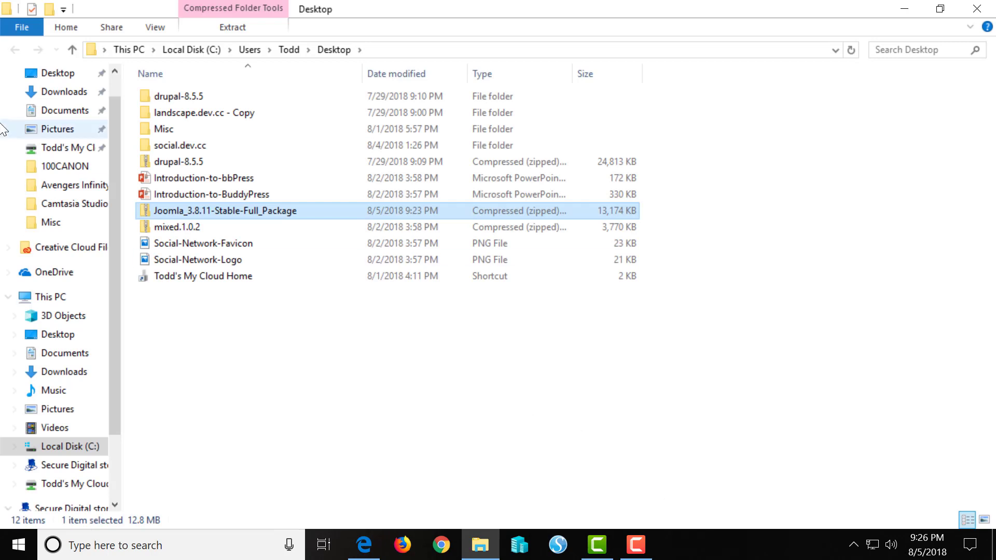
# Extract all of the Joomla zip into its suggested Desktop folder, then close both Explorer windows
pyautogui.rightClick(288, 216)
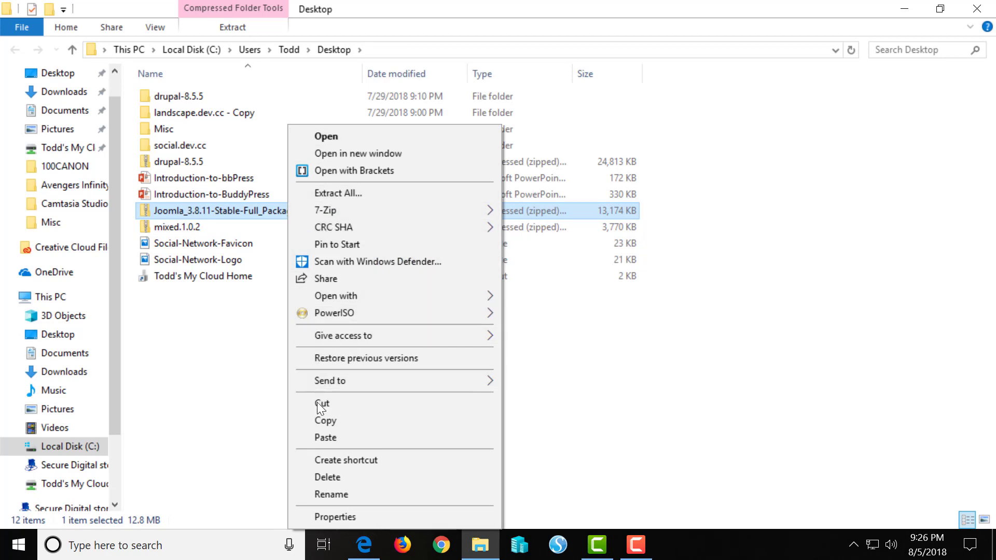
pyautogui.click(349, 194)
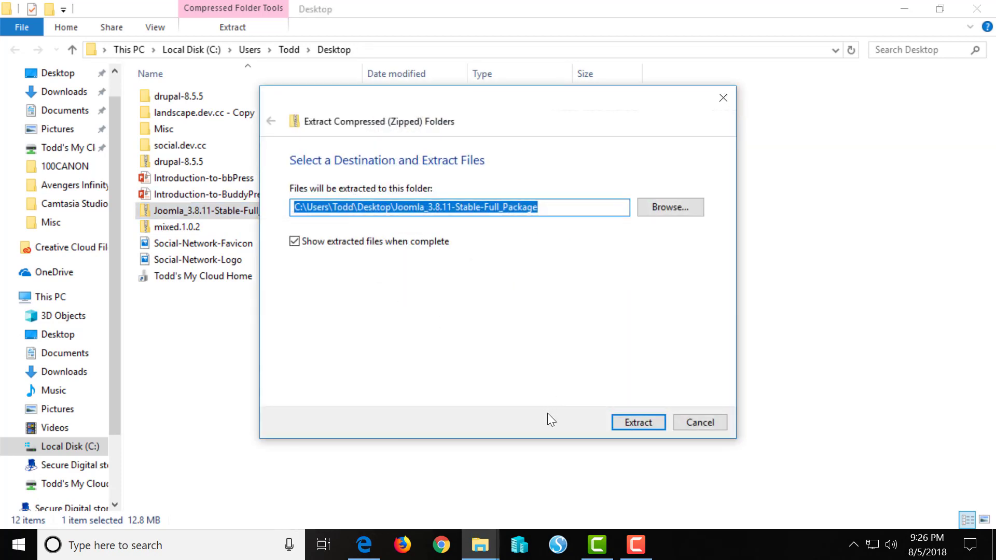
pyautogui.click(638, 420)
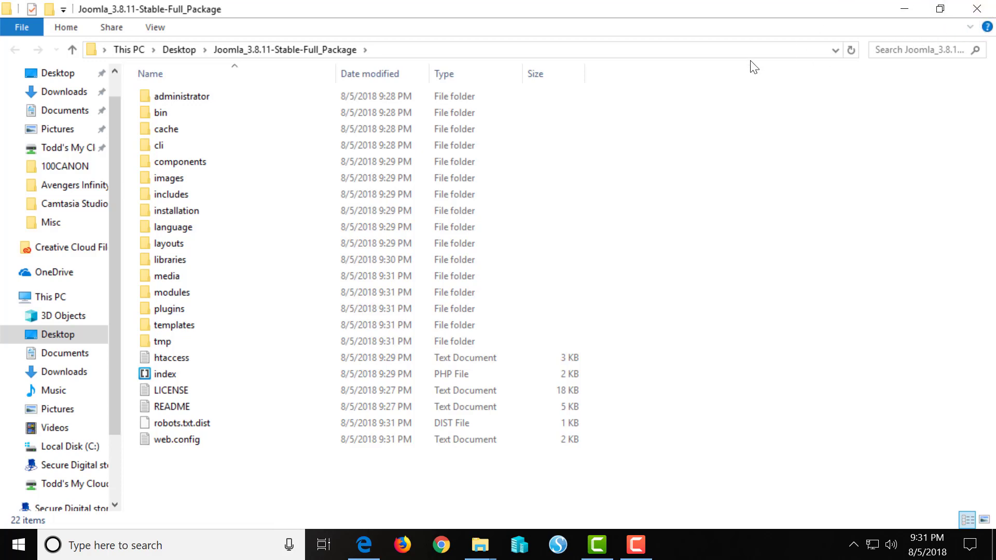
pyautogui.click(982, 10)
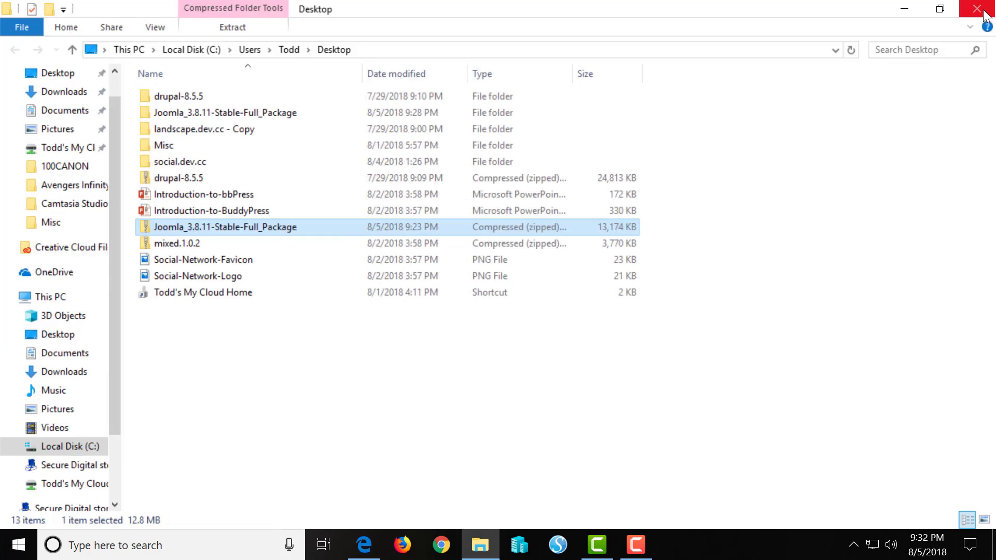
pyautogui.click(985, 14)
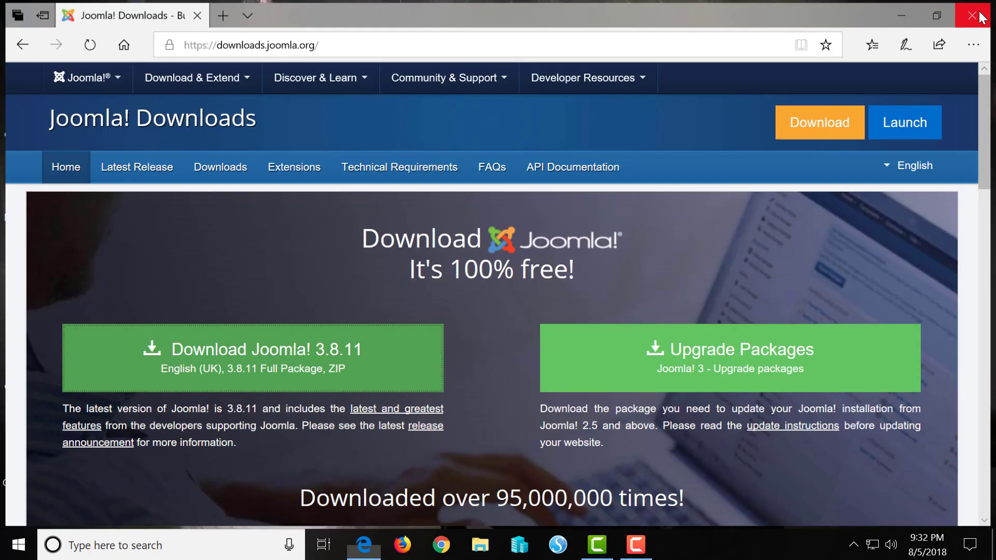
# Close Edge, launch Wampserver 64, and open Localhost from its tray menu
pyautogui.click(982, 16)
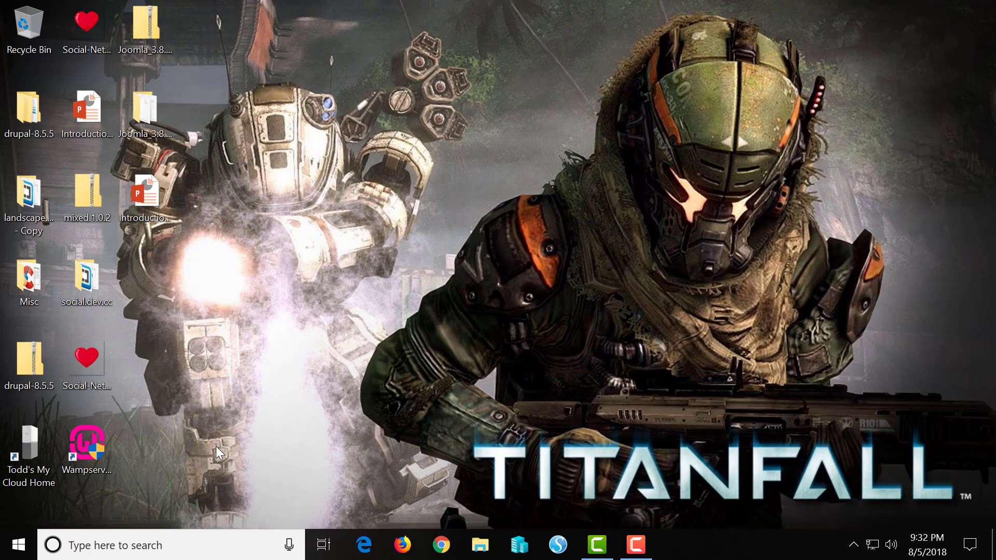
pyautogui.click(81, 441)
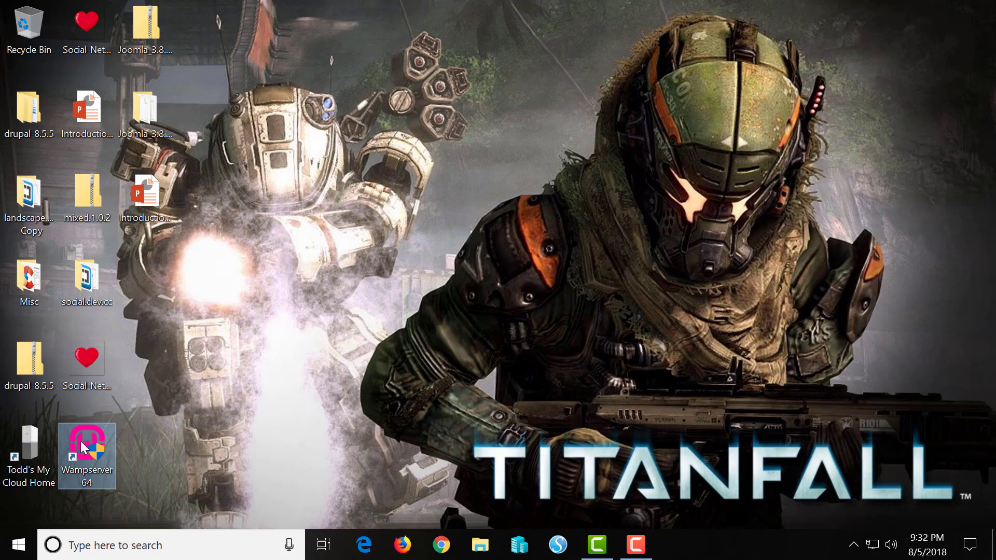
pyautogui.doubleClick(81, 440)
pyautogui.click(853, 545)
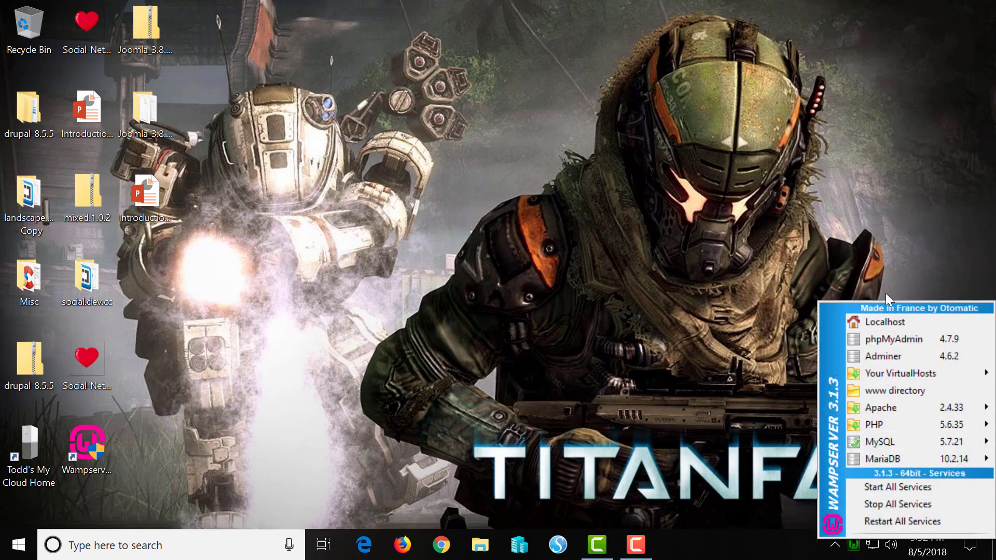
pyautogui.click(880, 319)
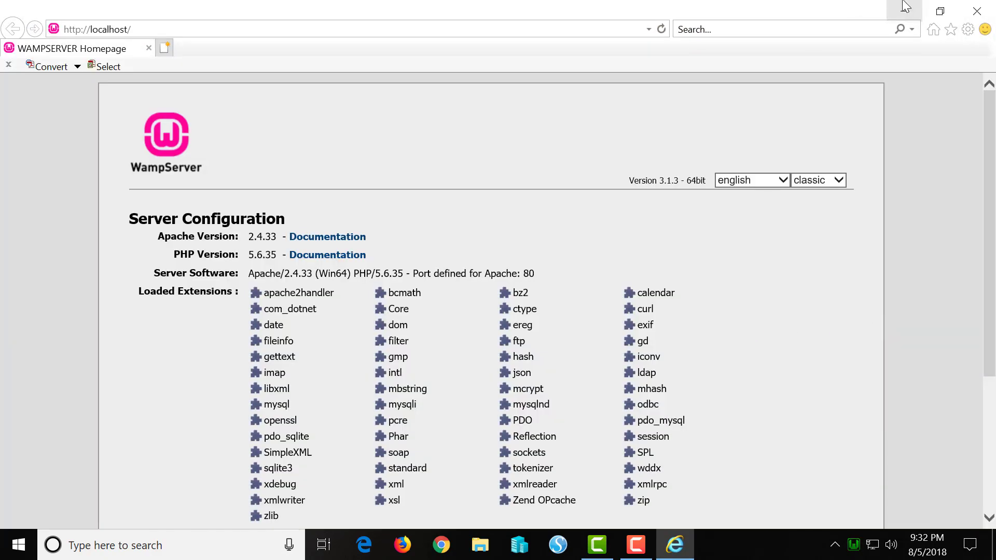
# Close the localhost page, copy the Joomla_3.8.11-Stable-Full_Package folder, and open File Explorer
pyautogui.click(974, 18)
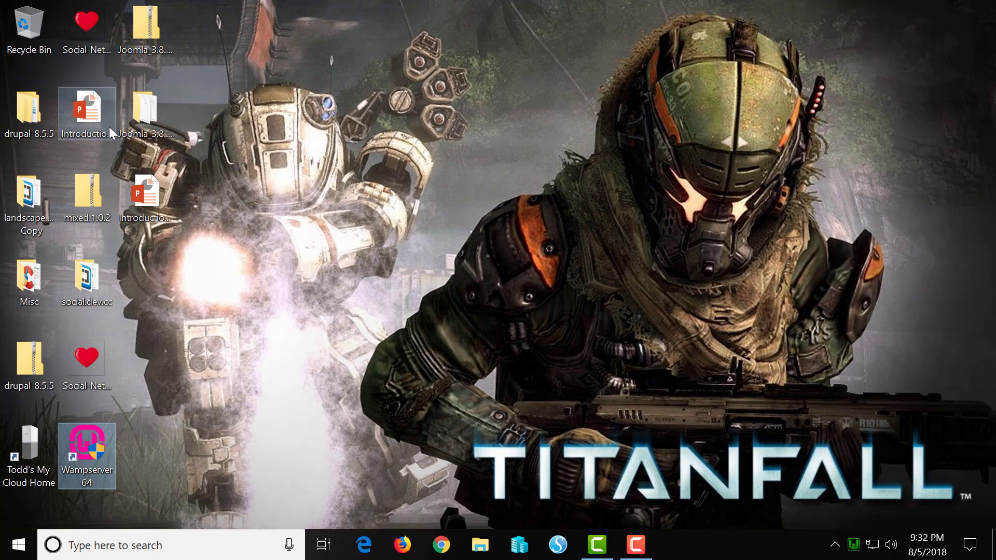
pyautogui.click(158, 114)
pyautogui.rightClick(158, 113)
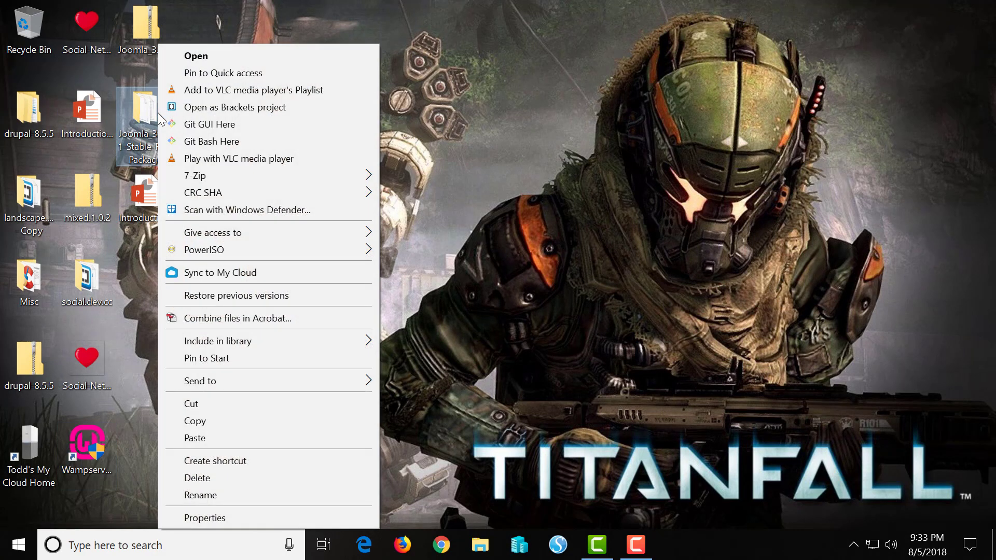
pyautogui.click(200, 421)
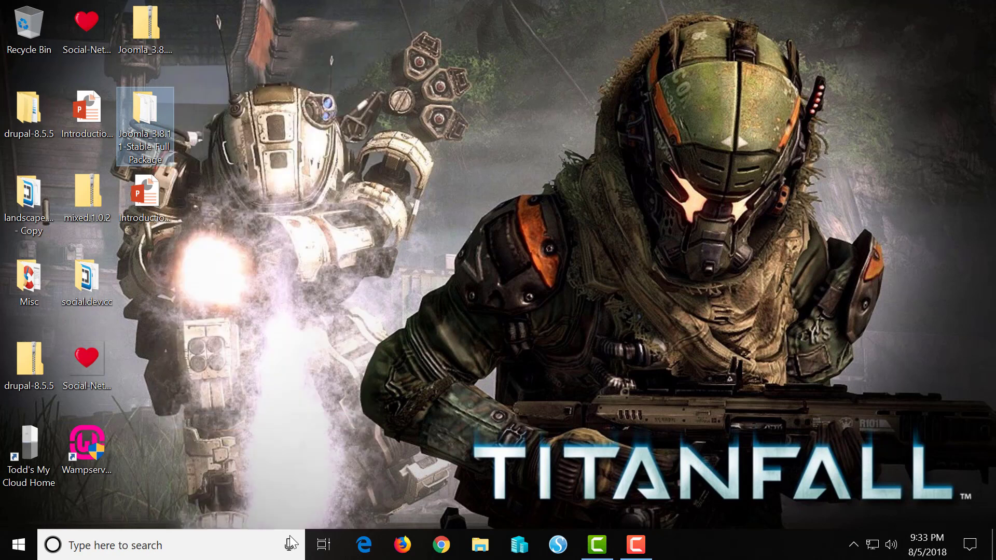
pyautogui.click(480, 545)
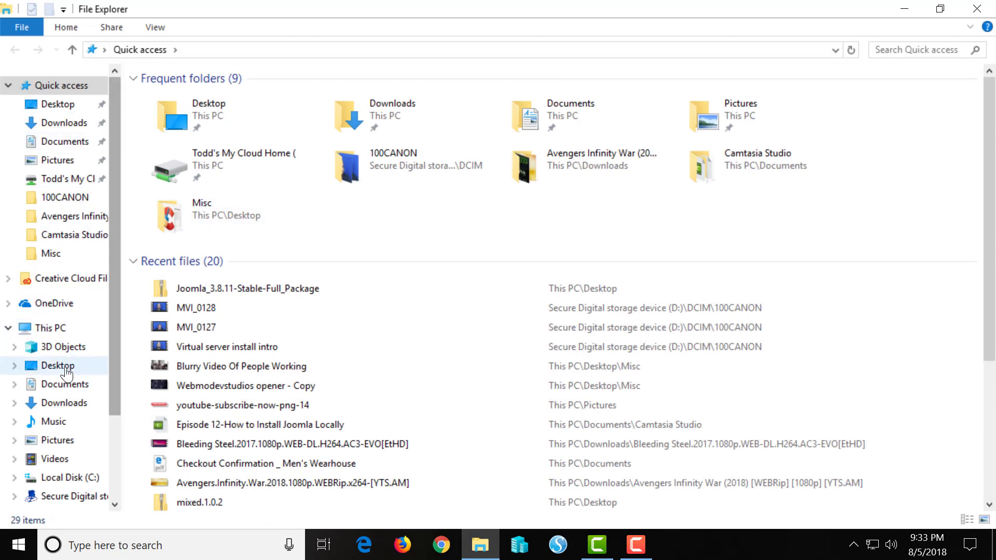
# Paste the copied Joomla package folder into C:\wamp64
pyautogui.click(59, 335)
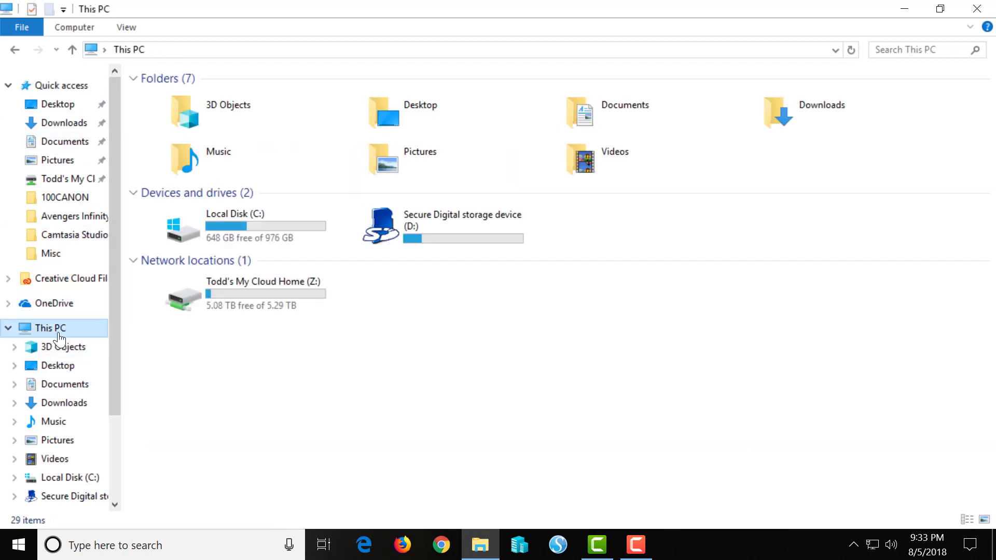
pyautogui.click(209, 241)
pyautogui.doubleClick(210, 242)
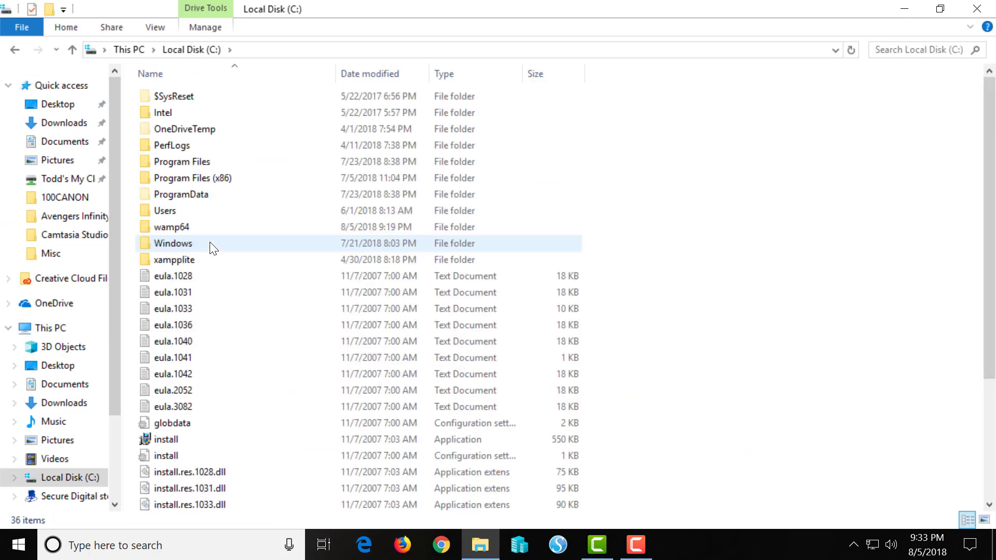
pyautogui.doubleClick(179, 226)
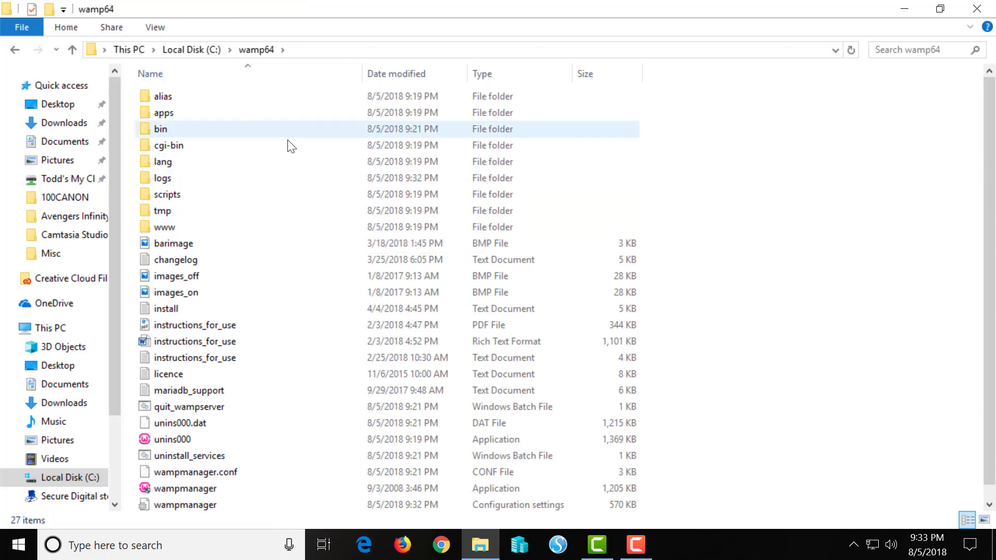
pyautogui.rightClick(275, 335)
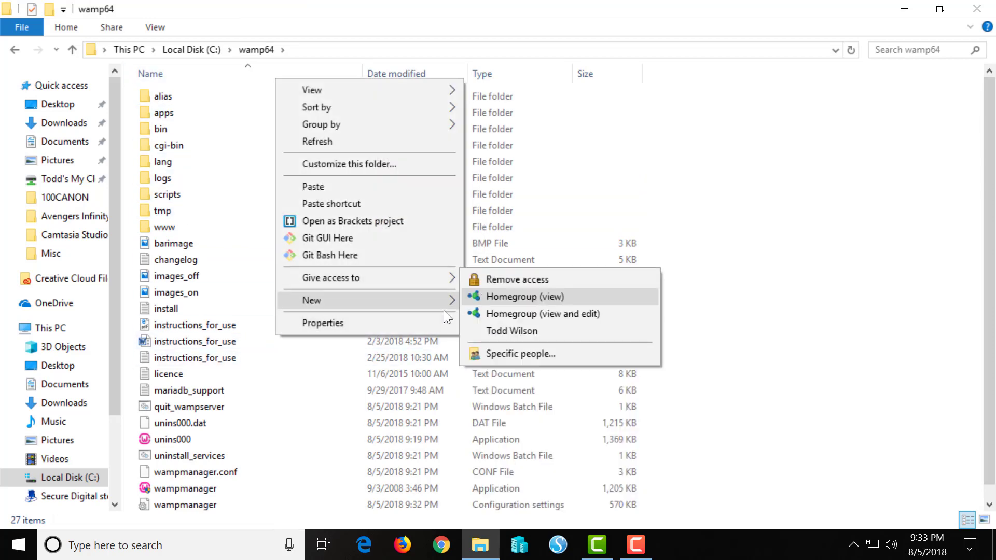
pyautogui.rightClick(307, 411)
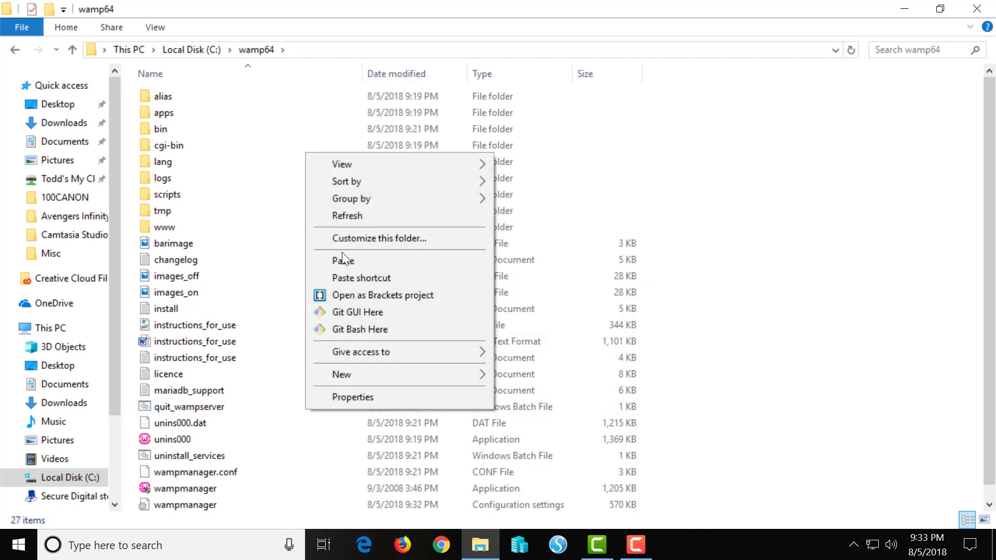
pyautogui.click(342, 260)
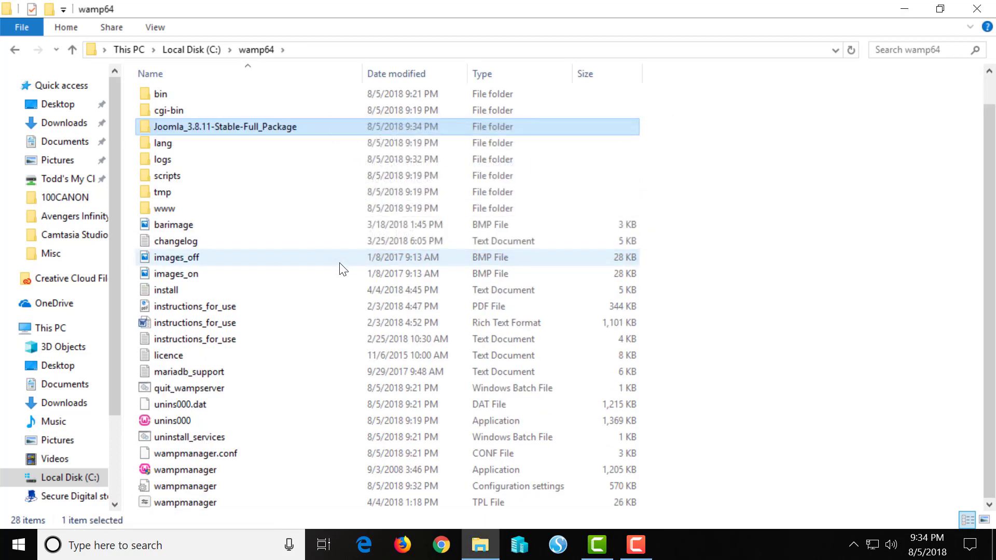
# Rename the pasted folder to Joomla and check its 22 items inside
pyautogui.click(291, 126)
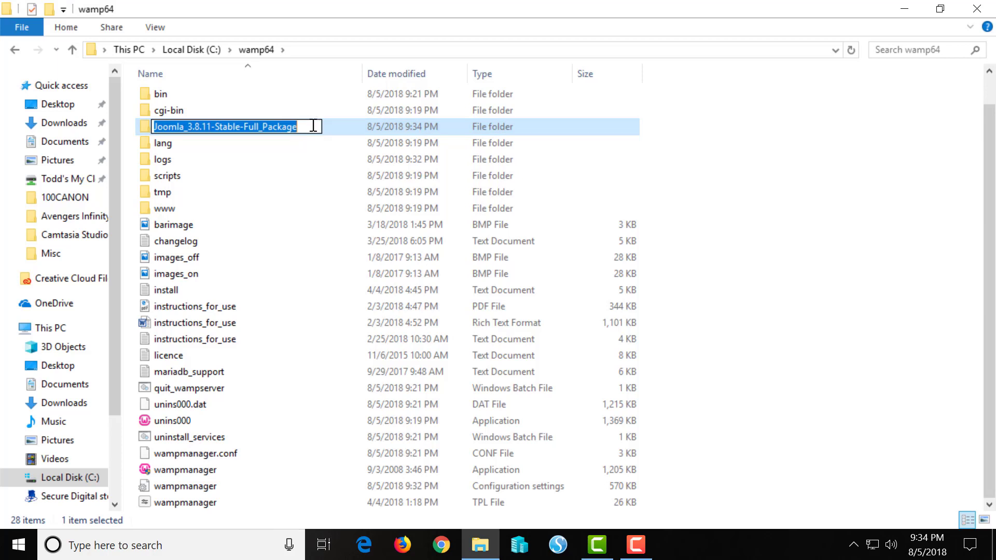
pyautogui.click(312, 127)
pyautogui.moveTo(312, 127); pyautogui.dragTo(182, 144)
pyautogui.press('BackSpace')
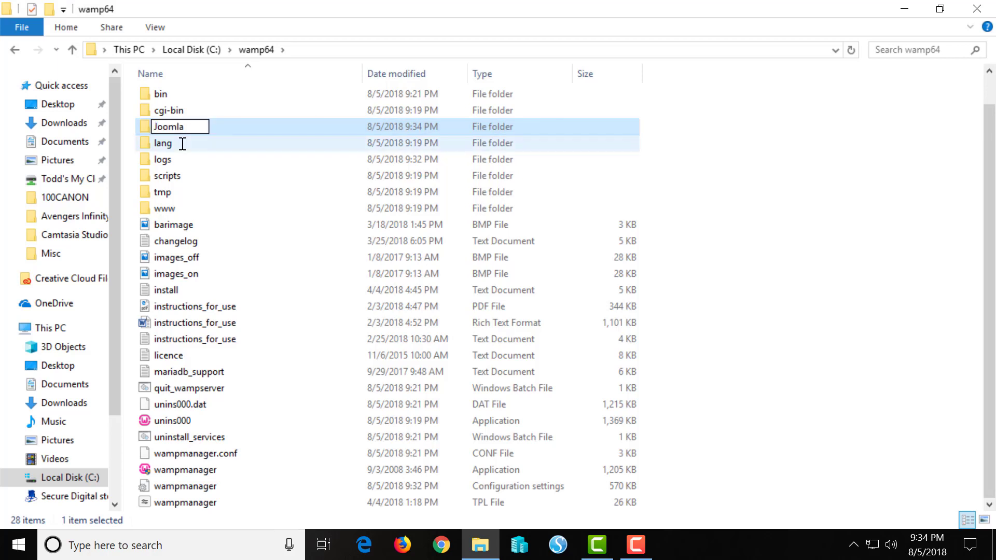
pyautogui.press('Return')
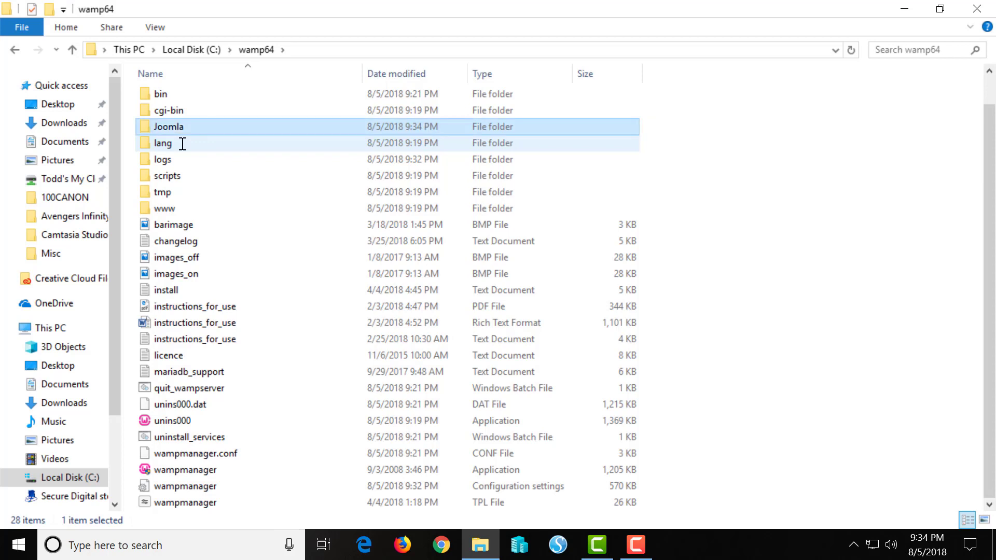
pyautogui.doubleClick(204, 126)
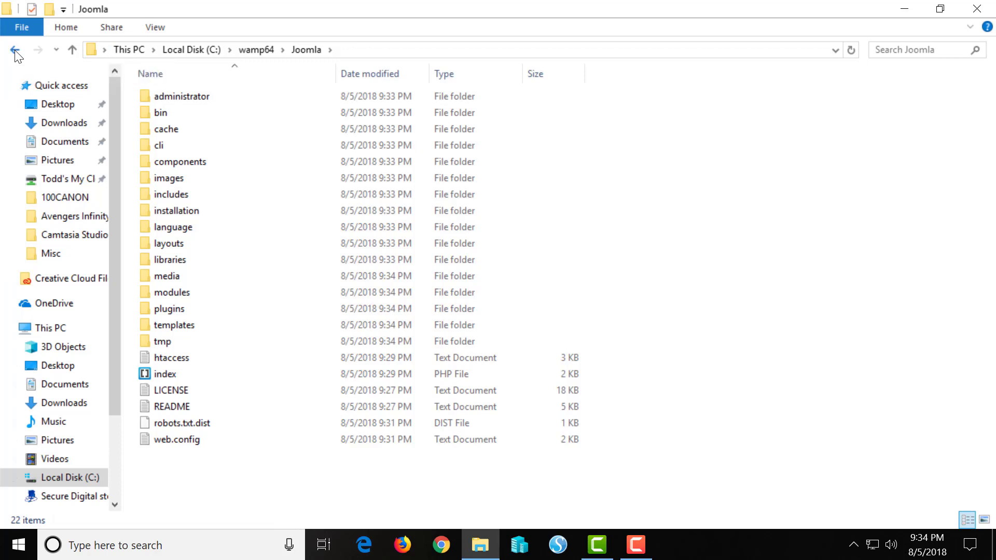
pyautogui.click(15, 54)
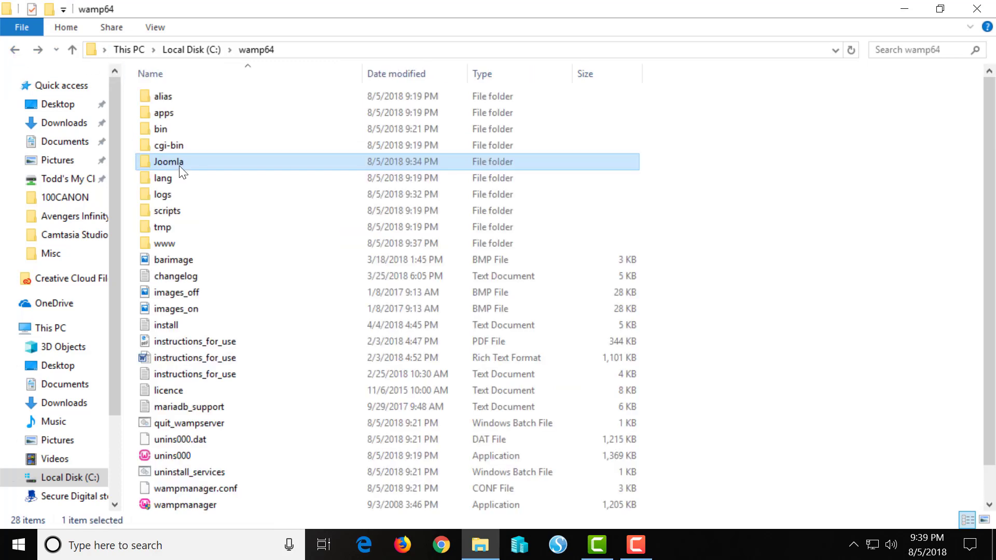
# Copy the Joomla folder into C:\wamp64\www and minimize File Explorer to reveal the desktop
pyautogui.rightClick(179, 166)
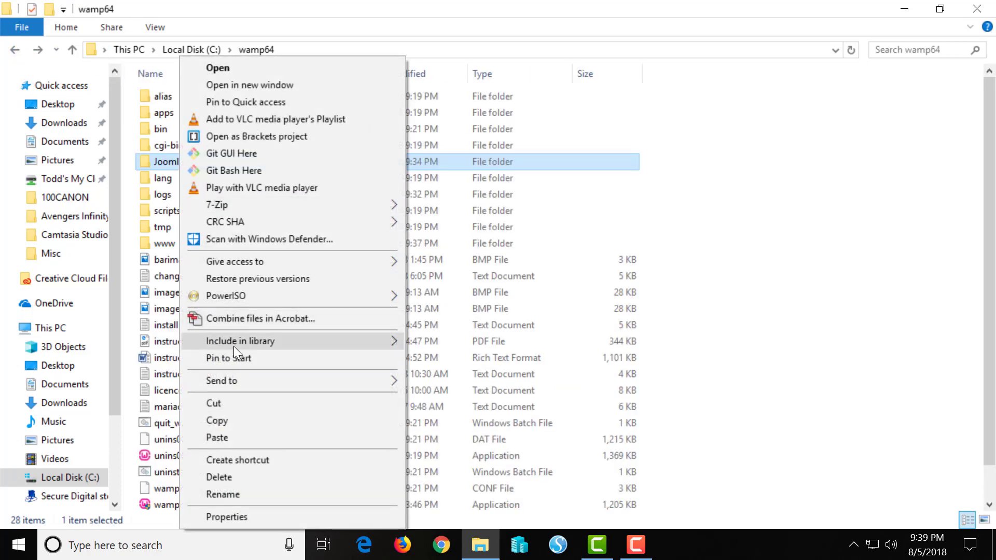
pyautogui.click(236, 420)
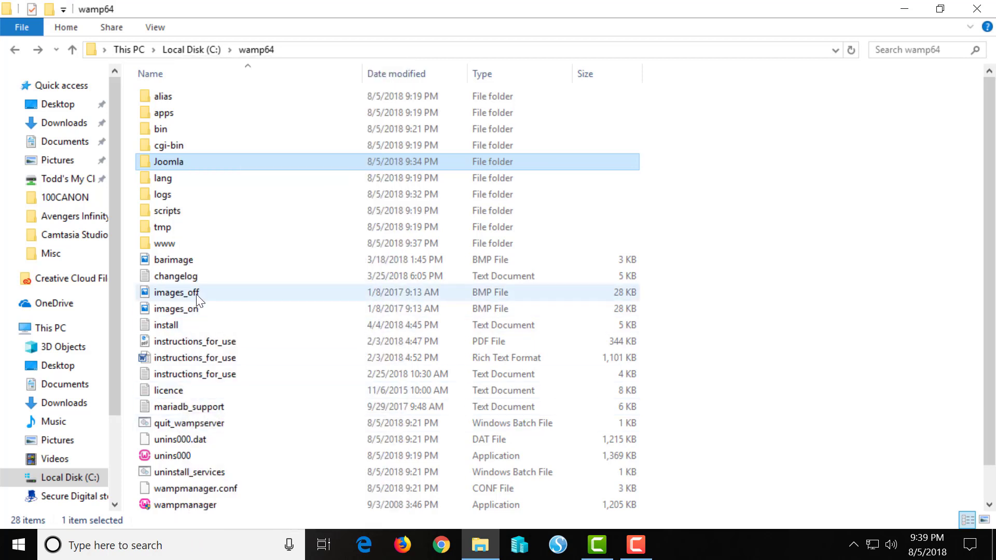
pyautogui.click(219, 243)
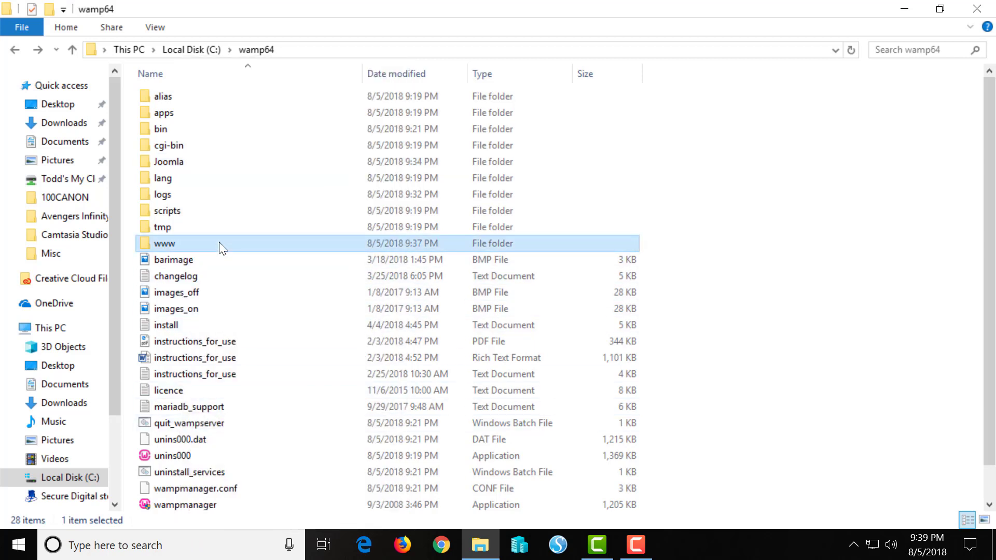
pyautogui.doubleClick(219, 244)
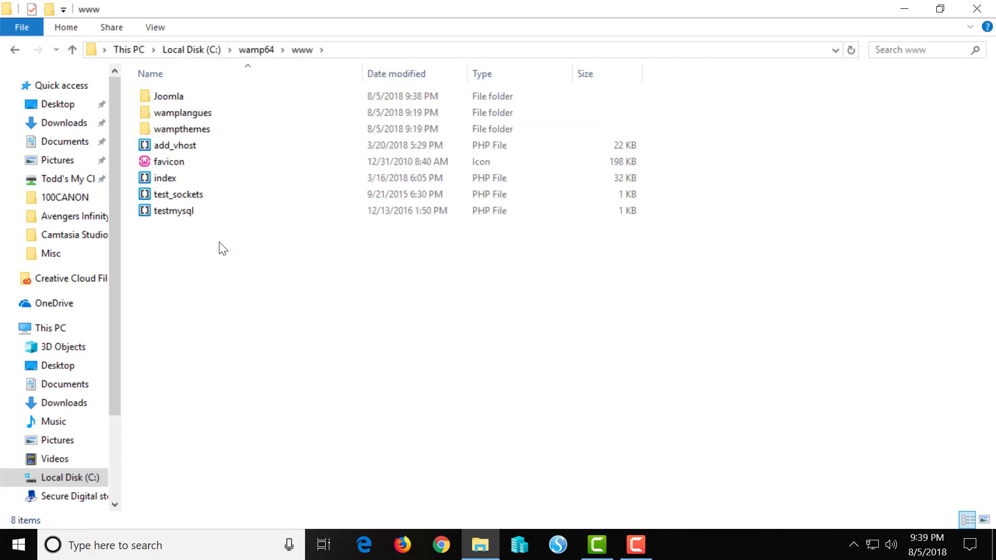
pyautogui.rightClick(213, 250)
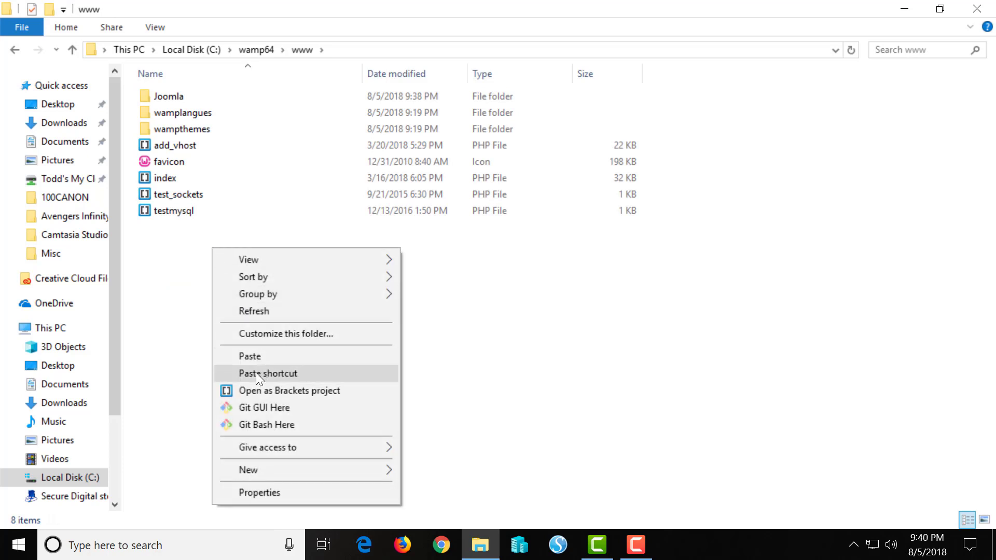
pyautogui.click(265, 357)
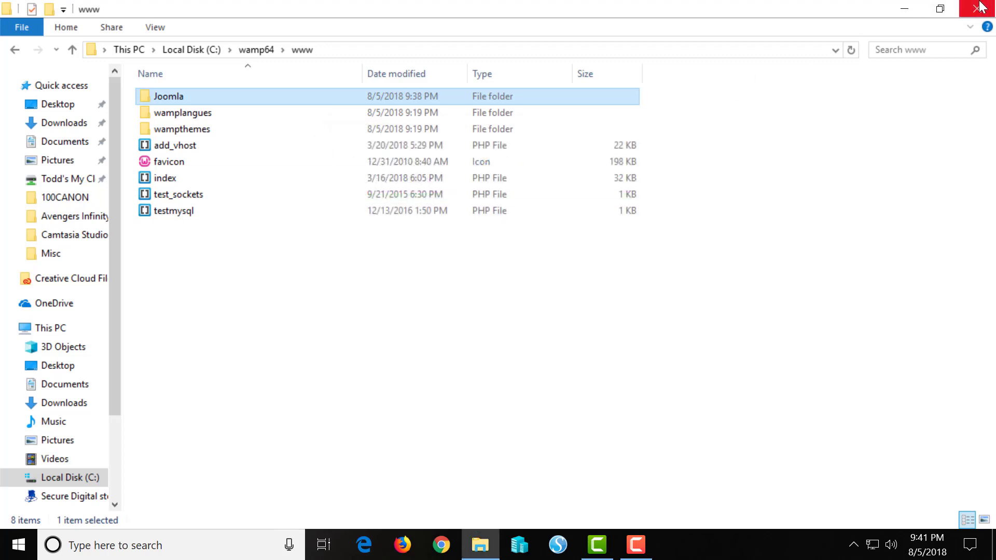
pyautogui.click(904, 9)
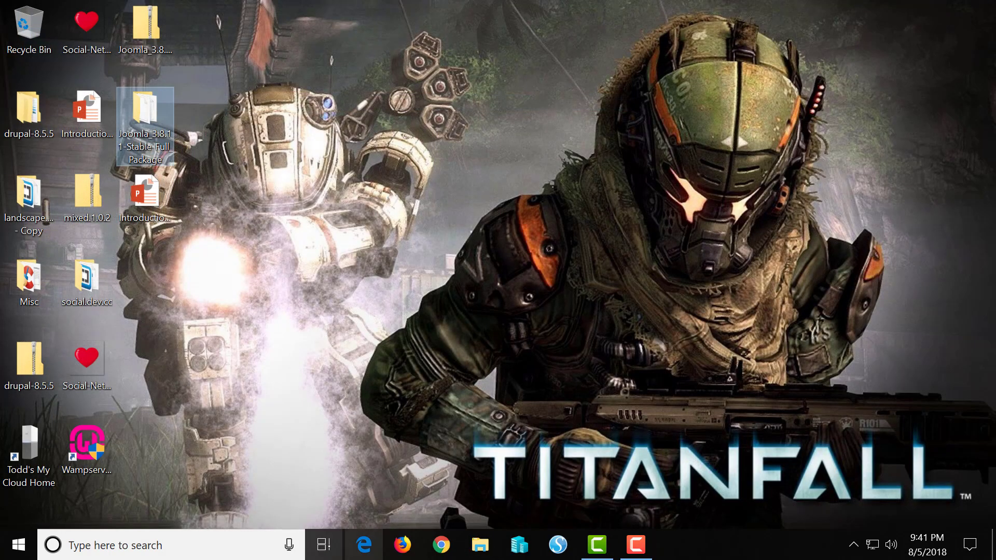
# Launch Edge and load localhost/joomla to reach the Joomla Web Installer's Configuration step
pyautogui.click(370, 539)
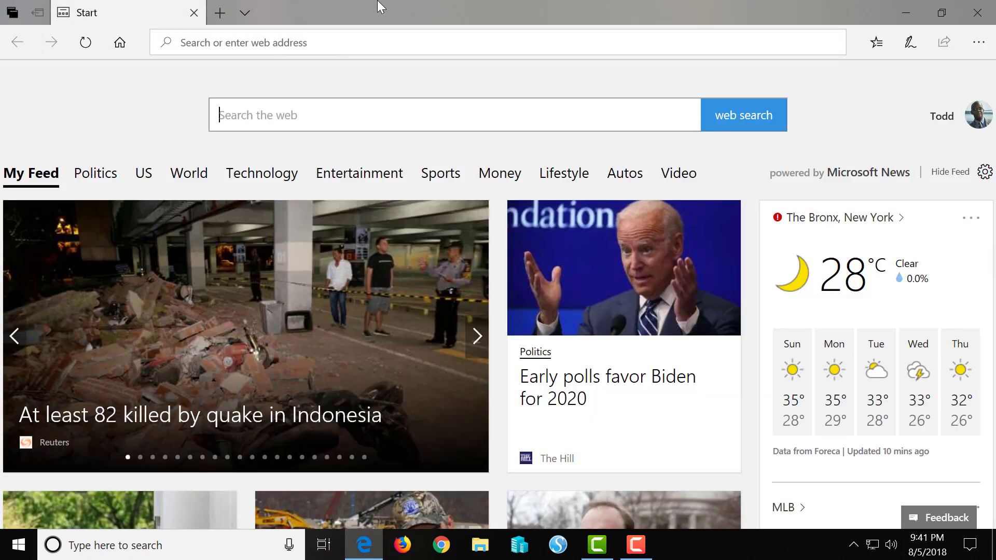
pyautogui.click(338, 50)
pyautogui.write('local')
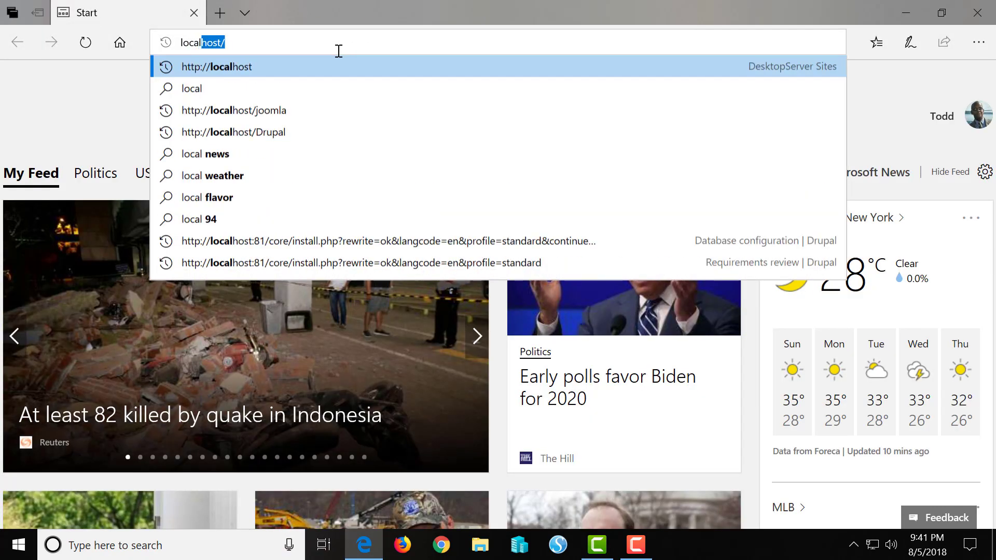
pyautogui.write('host/')
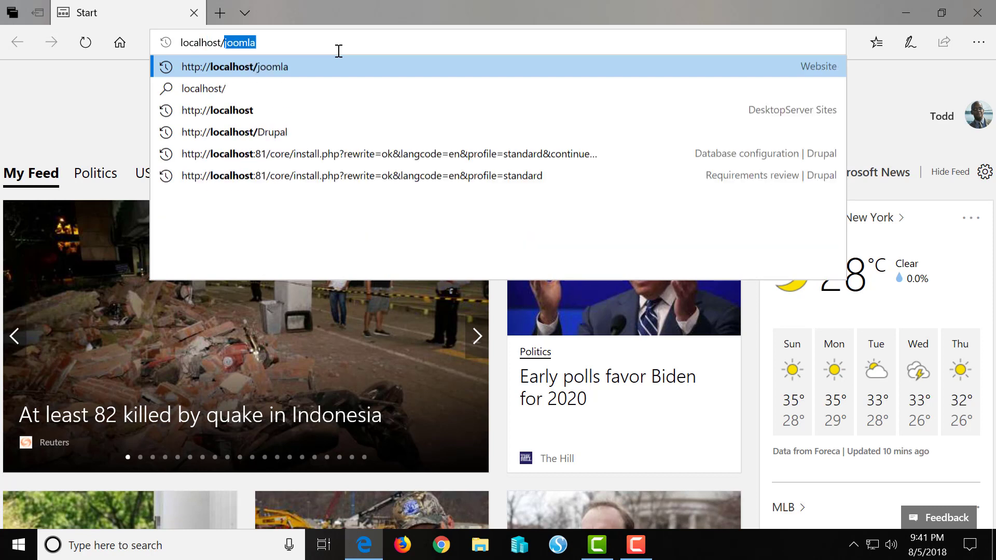
pyautogui.write('jooml')
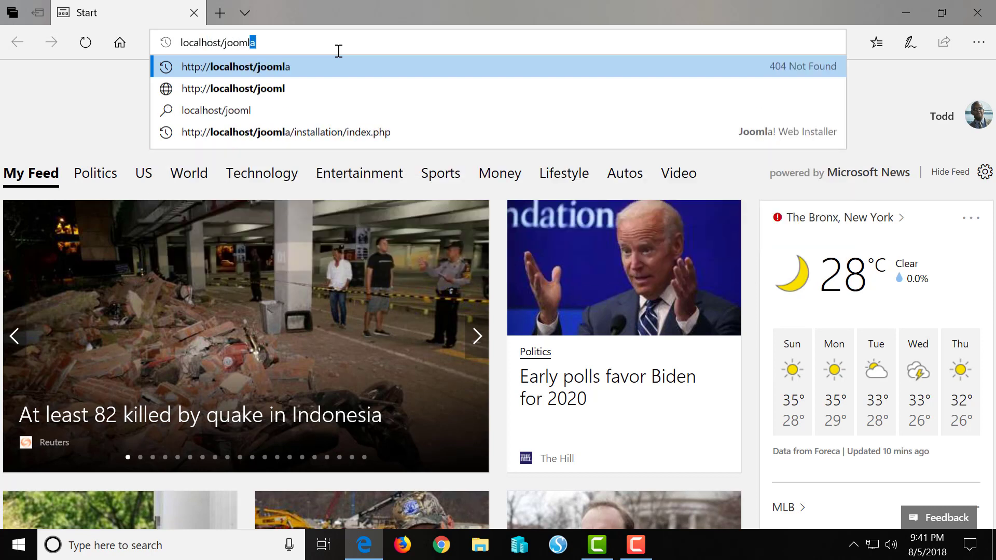
pyautogui.write('a')
pyautogui.press('Return')
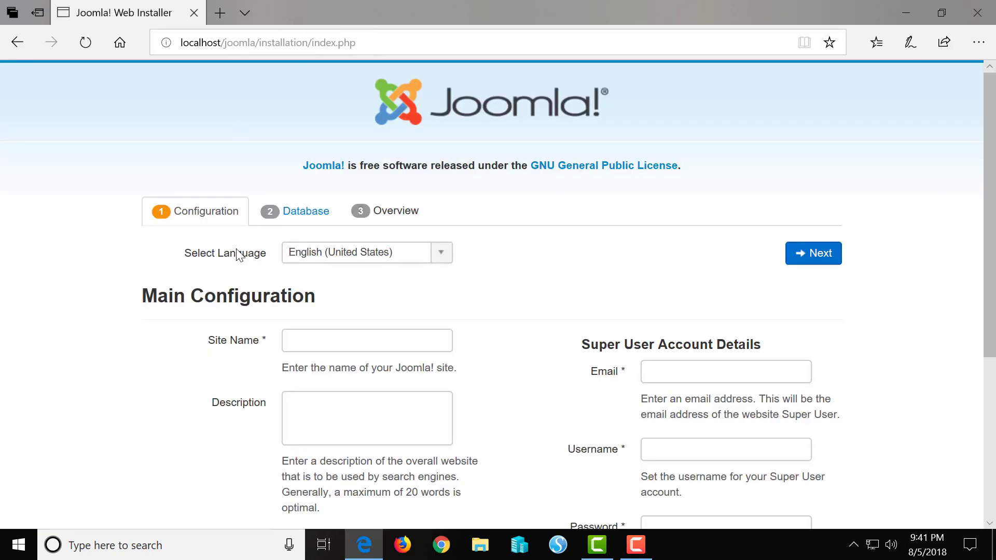
# Enter the site name 'Joomla dem', plus the super user's e-mail address and username
pyautogui.click(323, 341)
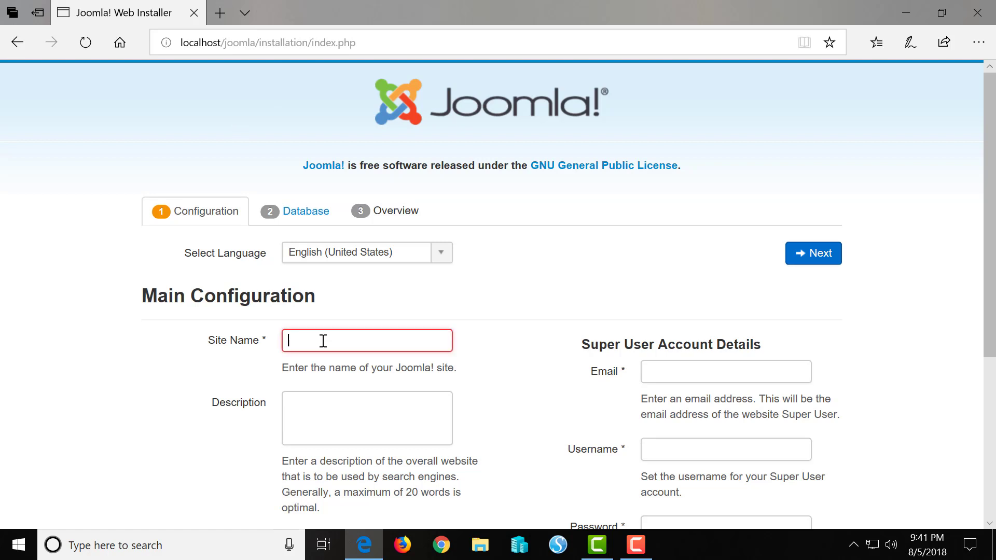
pyautogui.write('Jo')
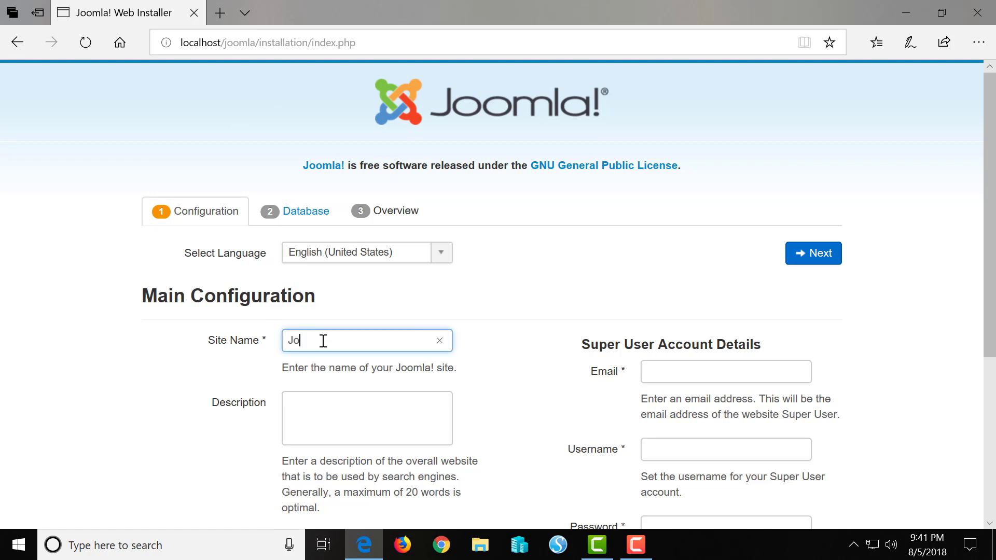
pyautogui.write('omla demo')
pyautogui.click(702, 372)
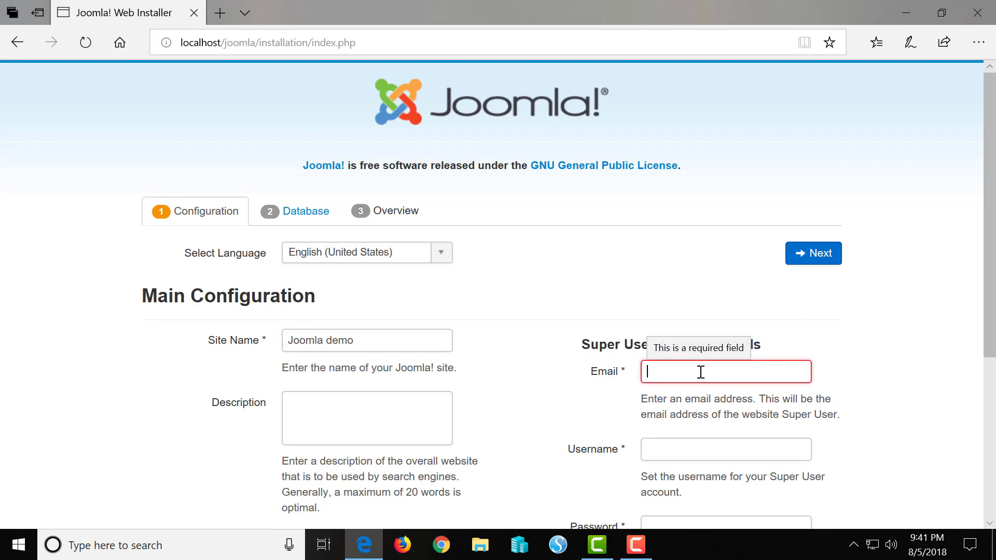
pyautogui.write('test')
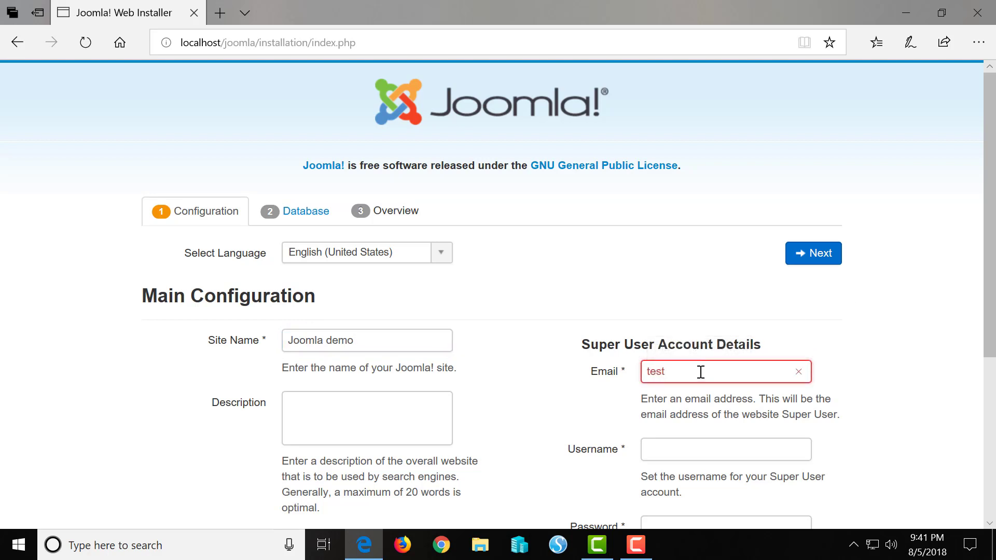
pyautogui.write('@y')
pyautogui.press('BackSpace')
pyautogui.write('gmail')
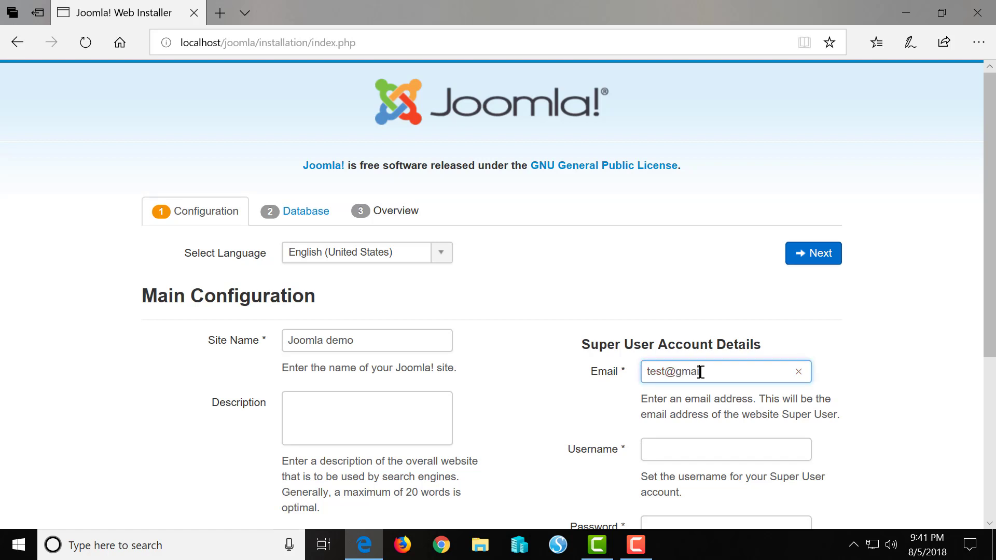
pyautogui.write('.com')
pyautogui.click(664, 450)
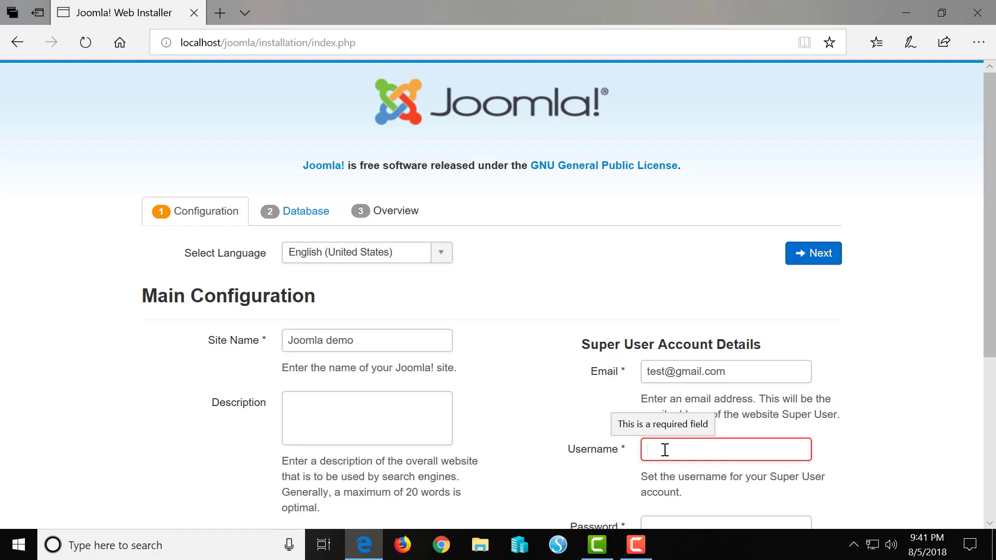
pyautogui.write('todd')
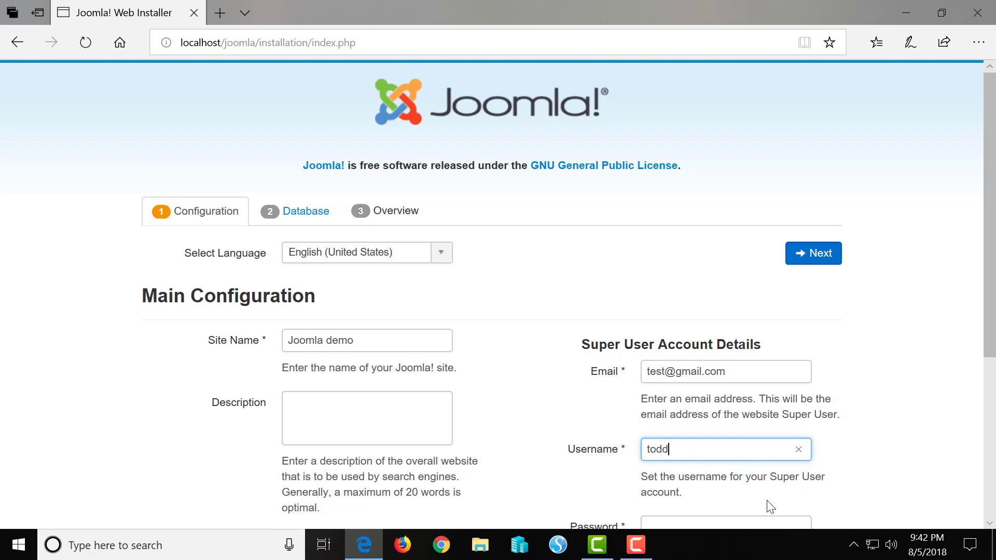
# Set and confirm the super user password, add the description 'This is a dem', and continue
pyautogui.scroll(-3, 768, 506)
pyautogui.click(657, 387)
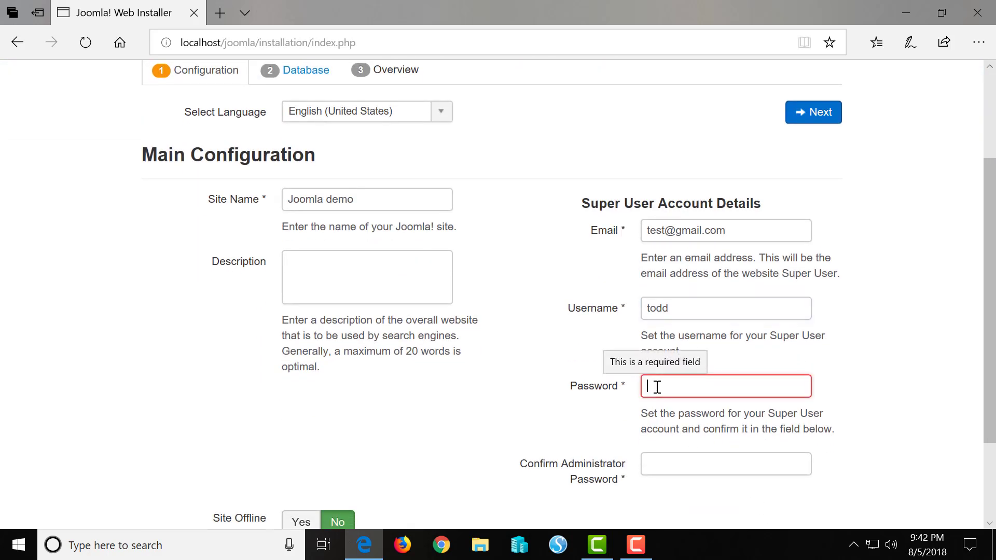
pyautogui.write('•••••')
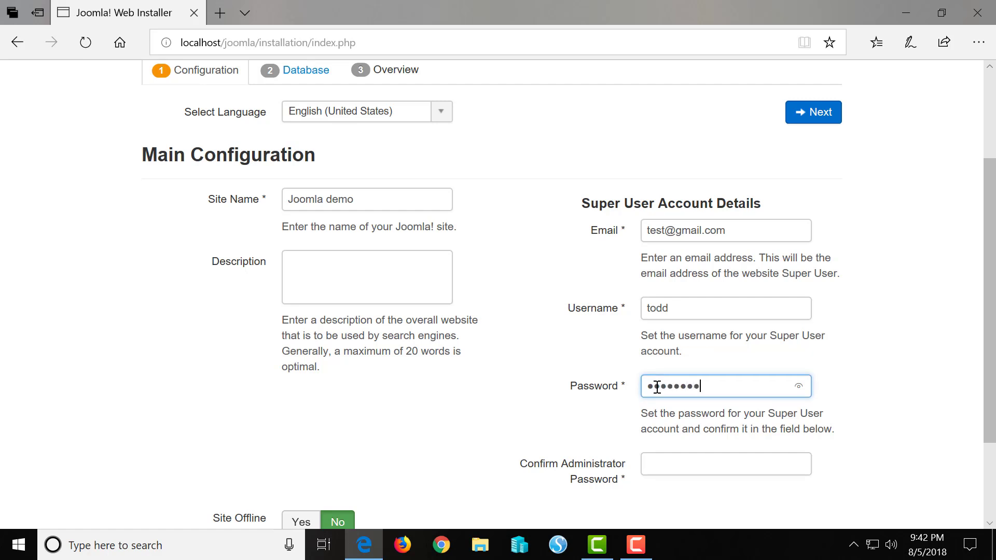
pyautogui.click(664, 465)
pyautogui.write('••')
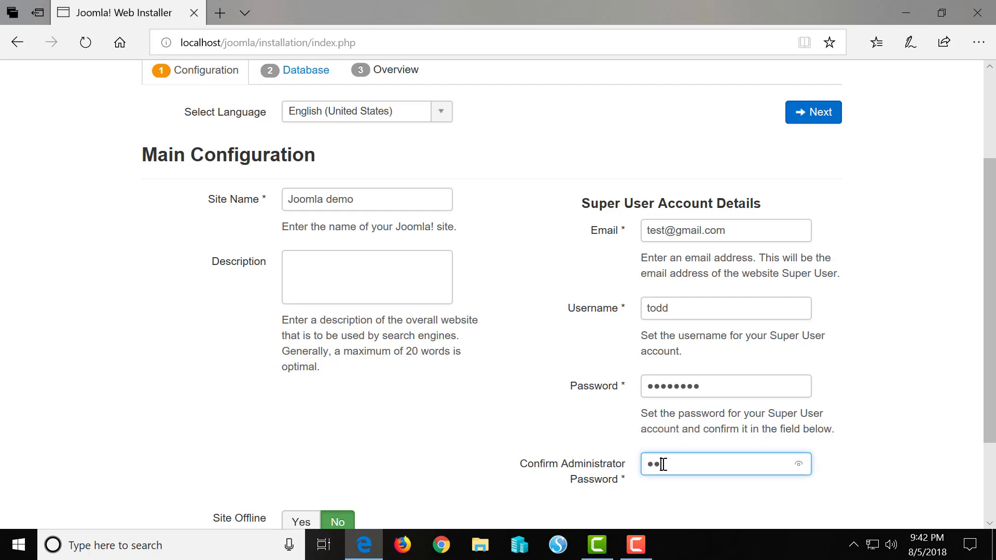
pyautogui.write('•••')
pyautogui.click(308, 261)
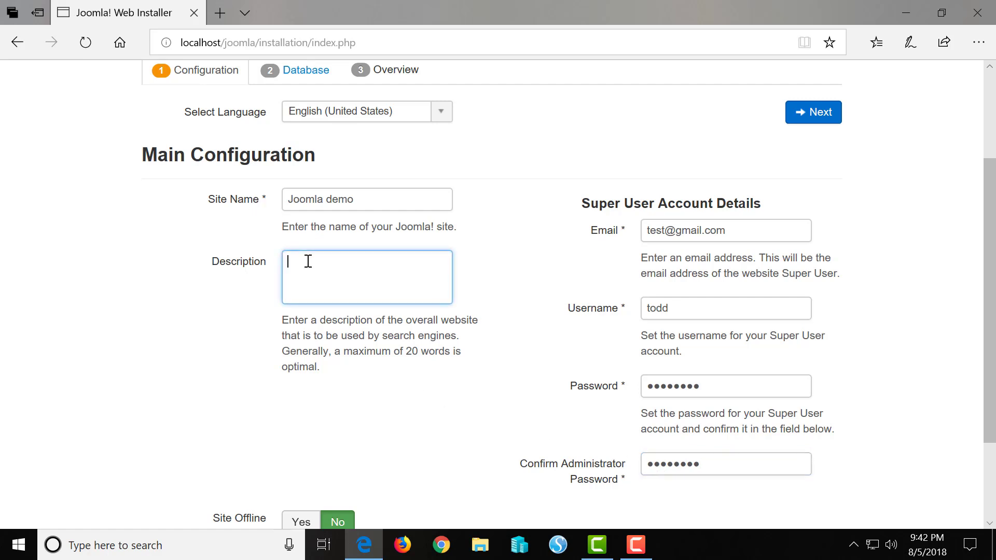
pyautogui.write('This is a demo')
pyautogui.scroll(-1, 465, 399)
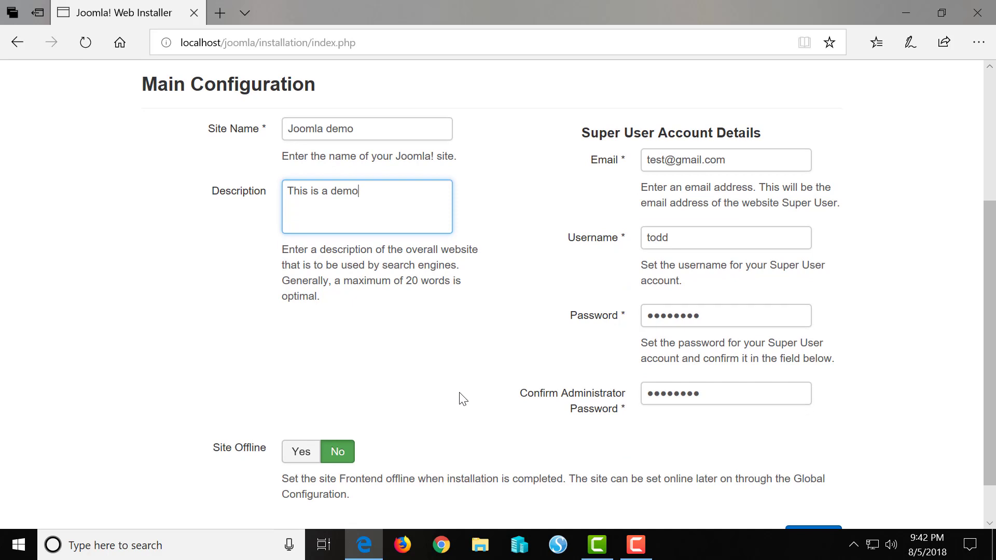
pyautogui.scroll(-1, 463, 399)
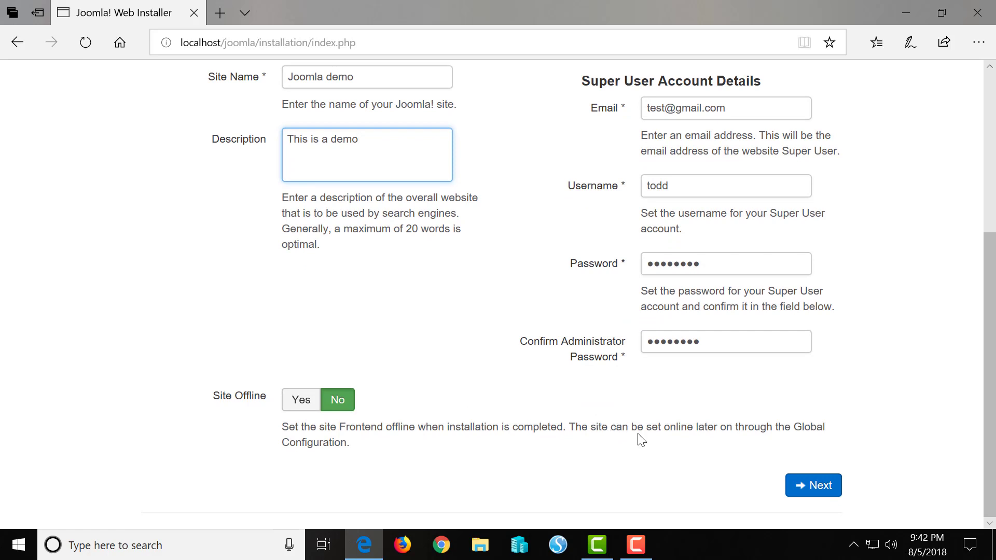
pyautogui.click(812, 488)
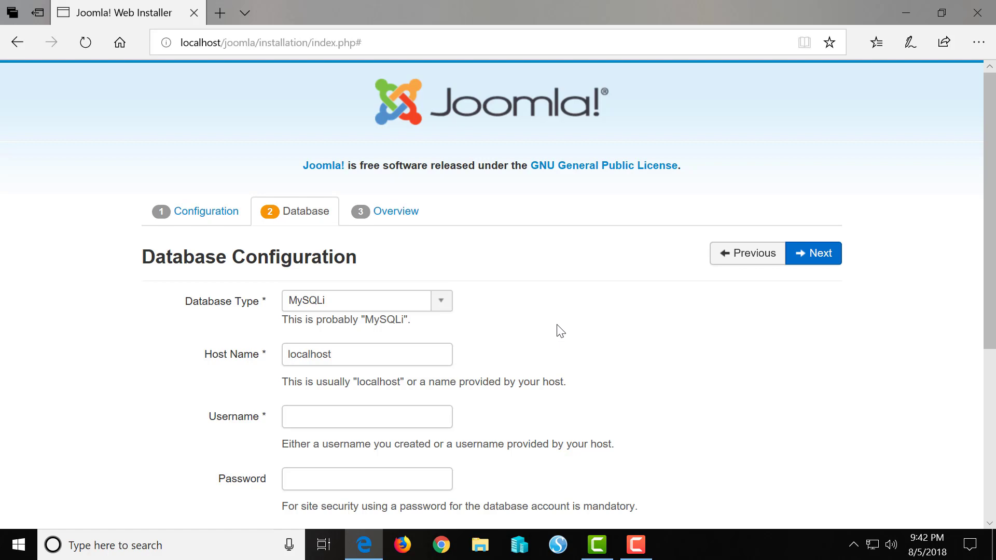
# Enter root as the database username, then open a new blank Edge tab
pyautogui.scroll(-3, 560, 331)
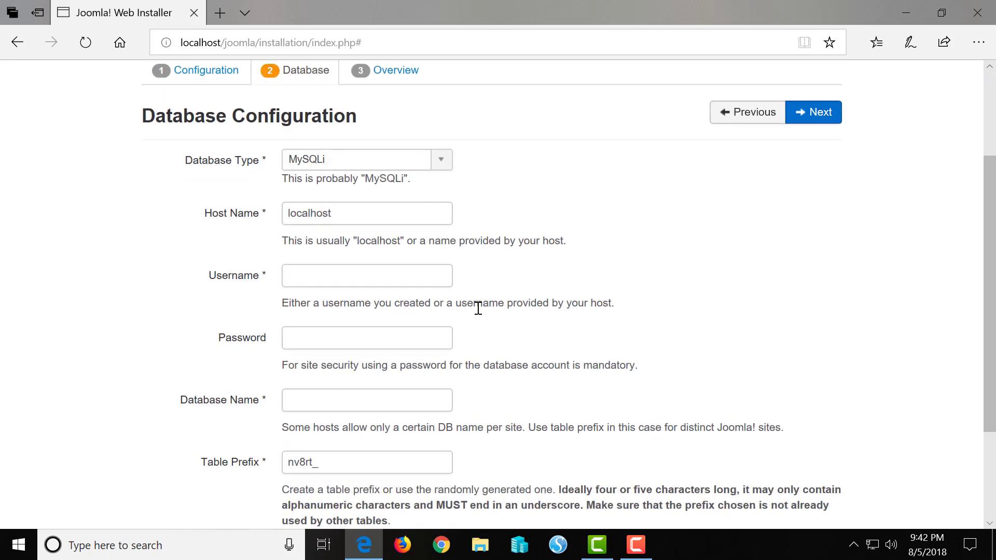
pyautogui.click(313, 272)
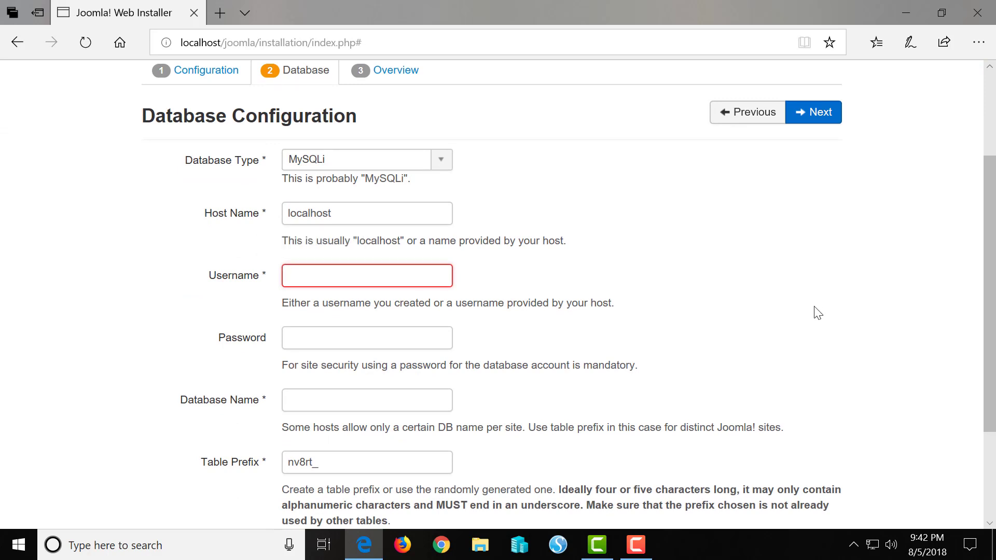
pyautogui.write('root')
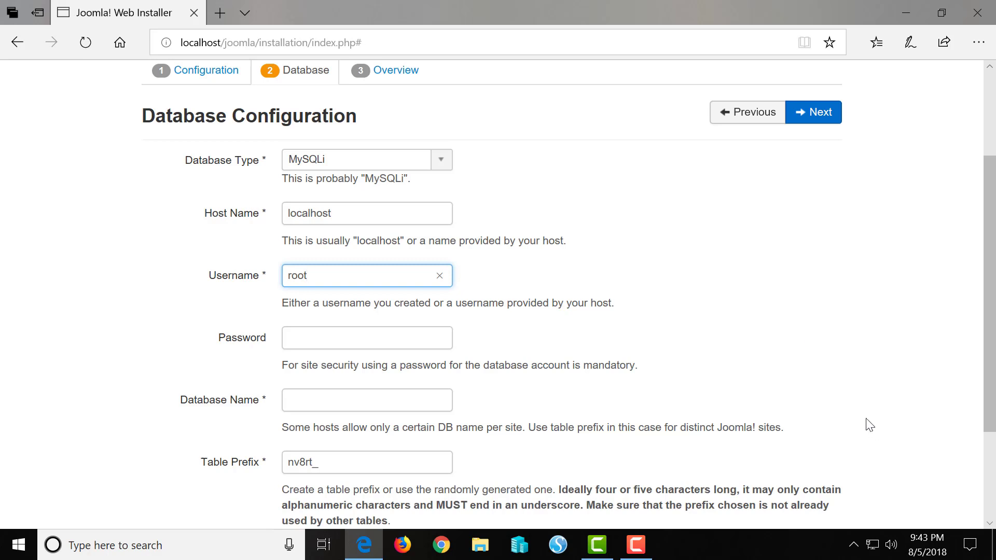
pyautogui.scroll(-1, 503, 408)
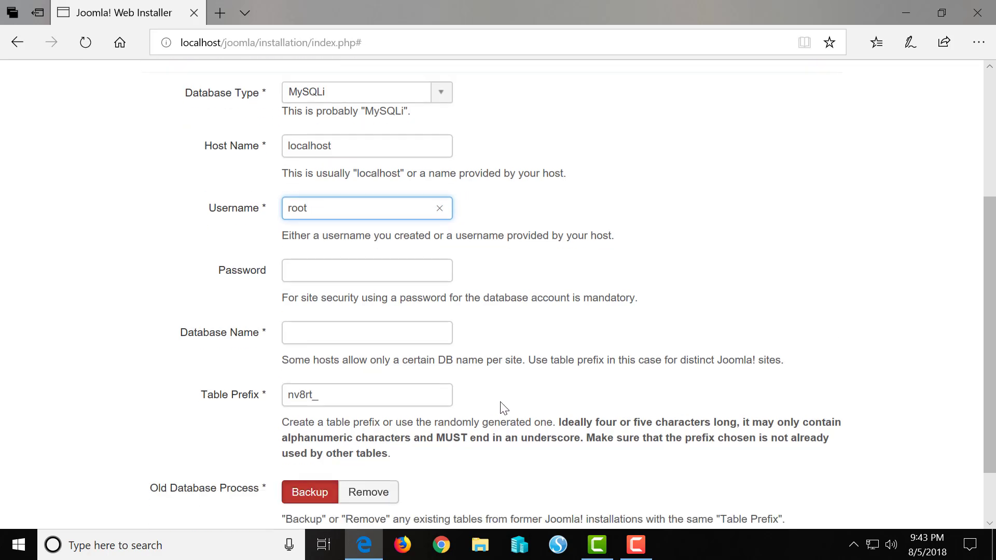
pyautogui.click(305, 327)
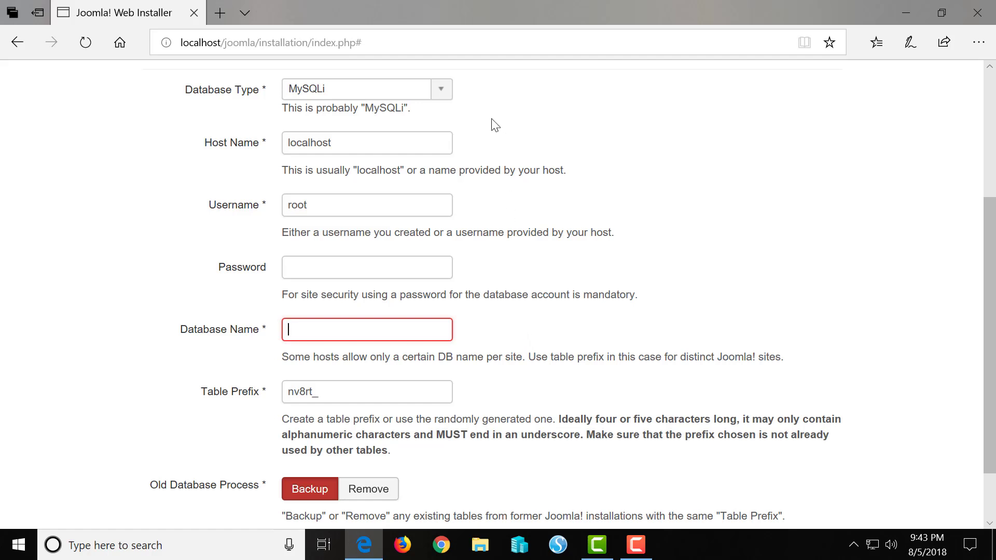
pyautogui.click(225, 11)
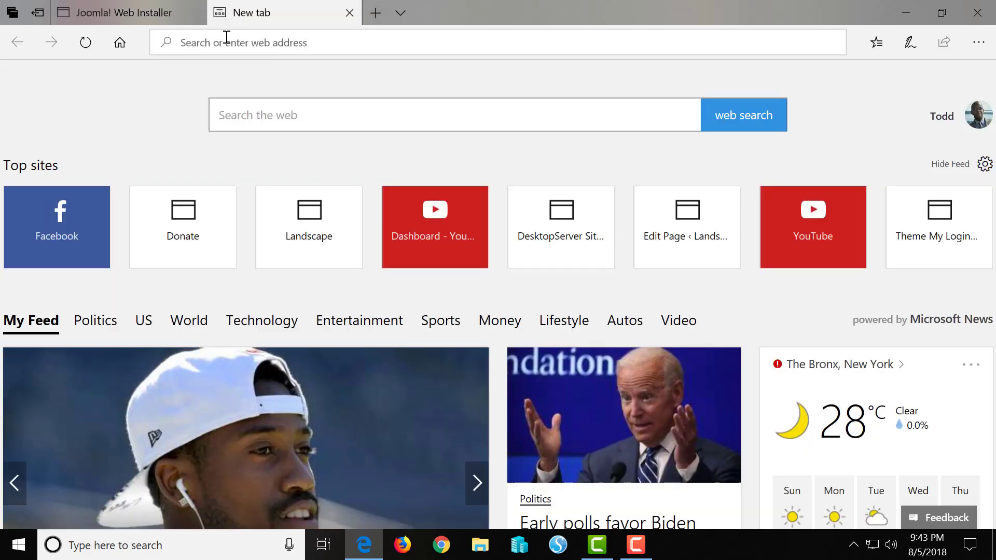
# Load the WampServer home page at localhost and follow its phpmyadmin alias link
pyautogui.write('localho')
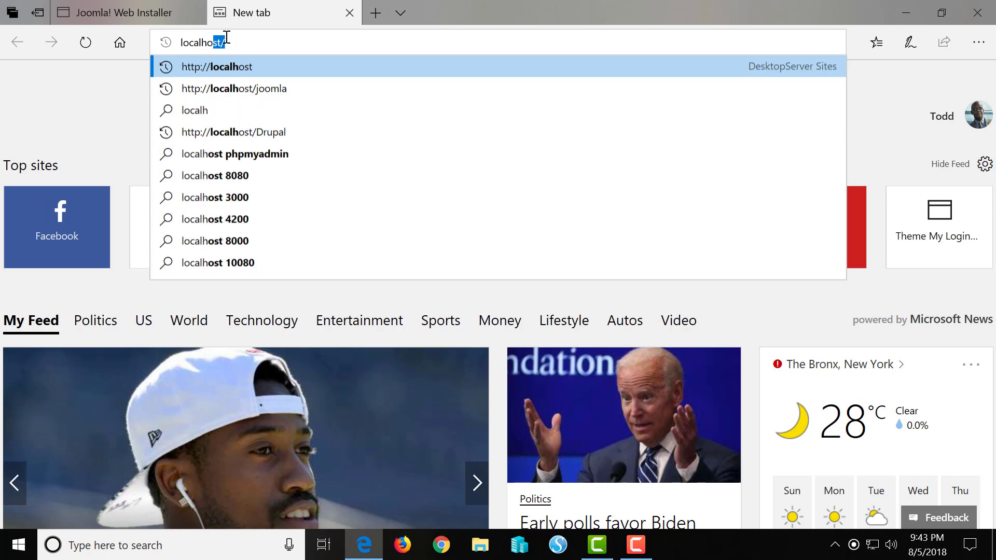
pyautogui.write('st')
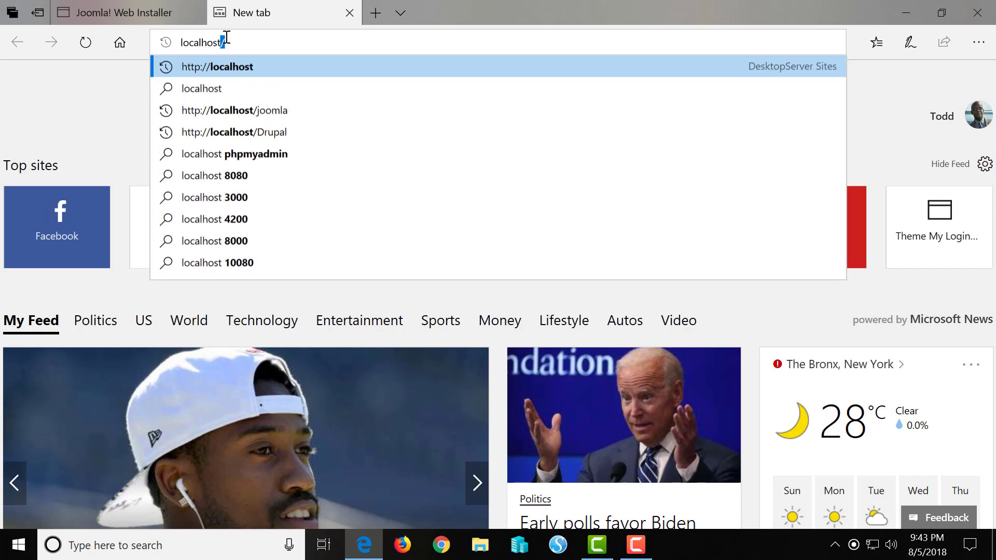
pyautogui.press('Return')
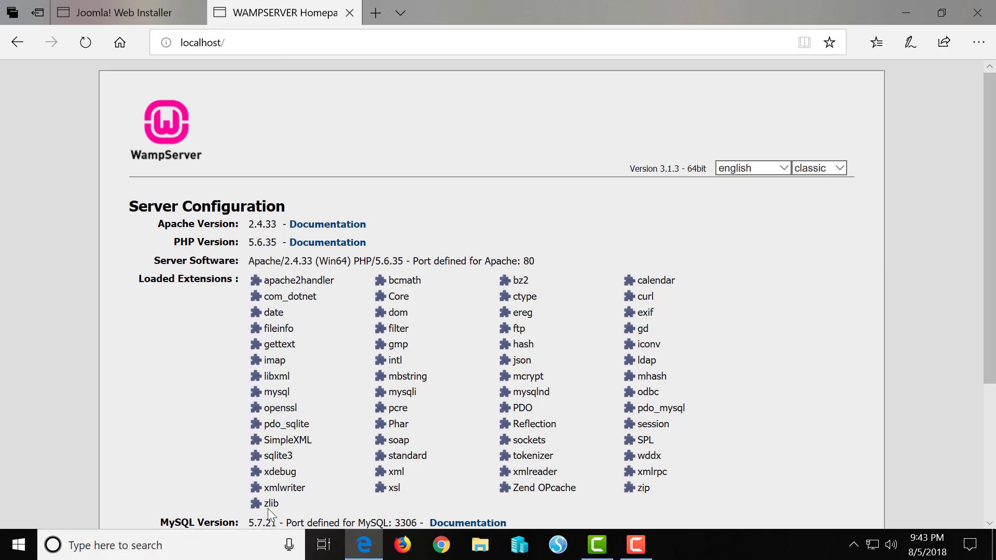
pyautogui.scroll(-4, 324, 470)
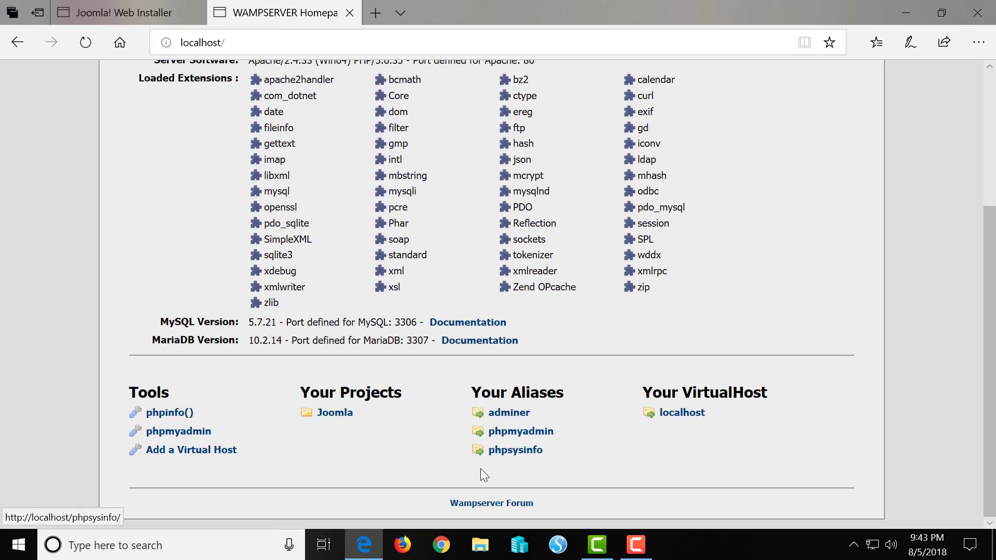
pyautogui.click(506, 438)
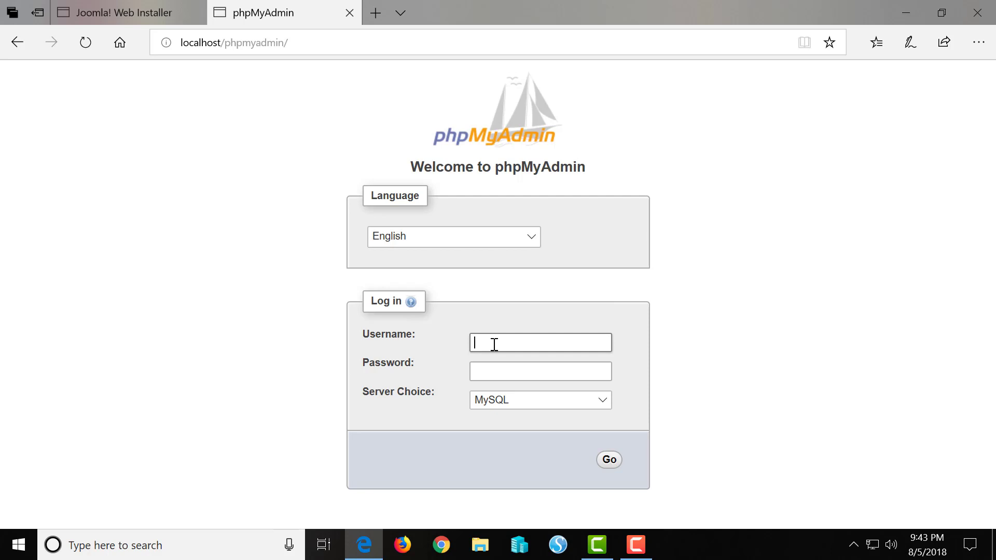
# Log into phpMyAdmin as root and enter Joomla as the new database name
pyautogui.write('root')
pyautogui.click(610, 461)
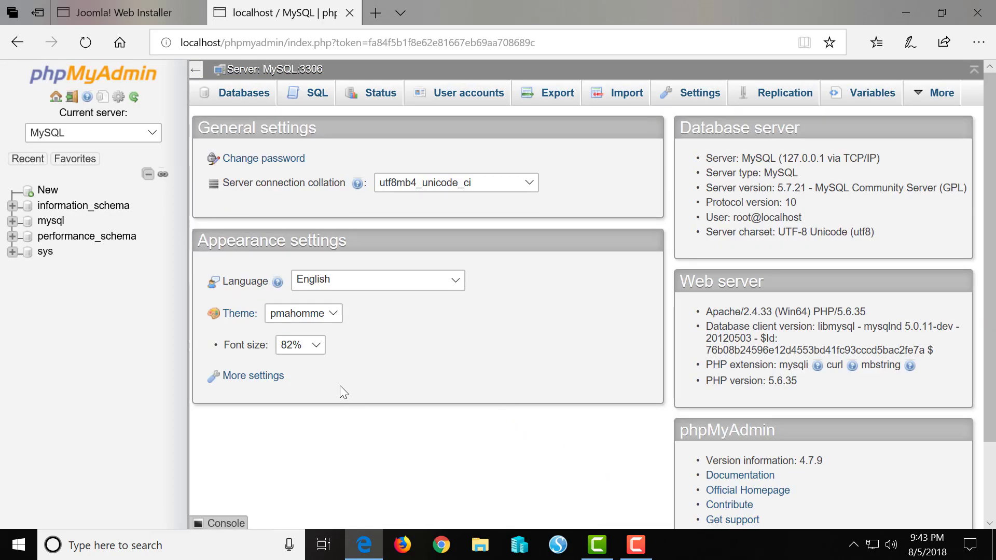
pyautogui.click(50, 191)
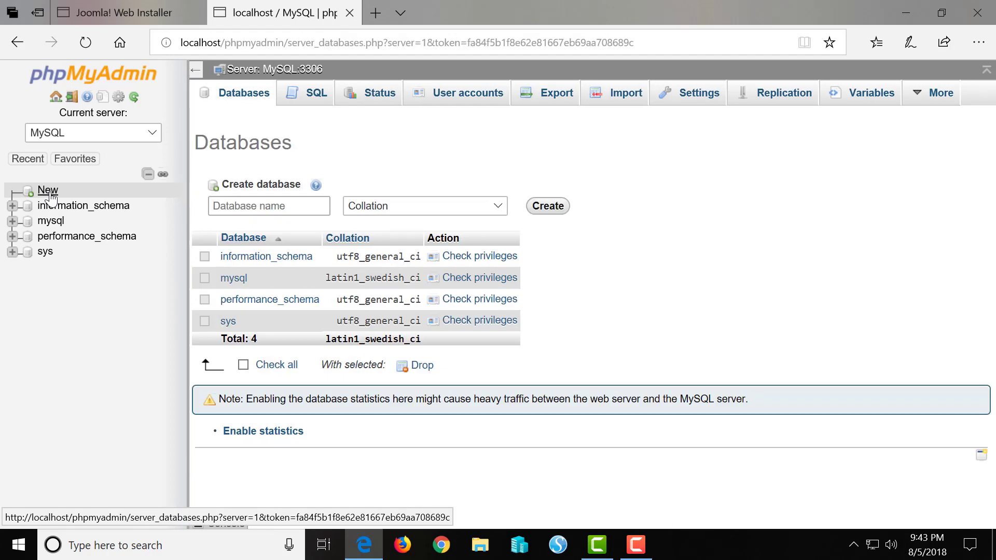
pyautogui.click(289, 206)
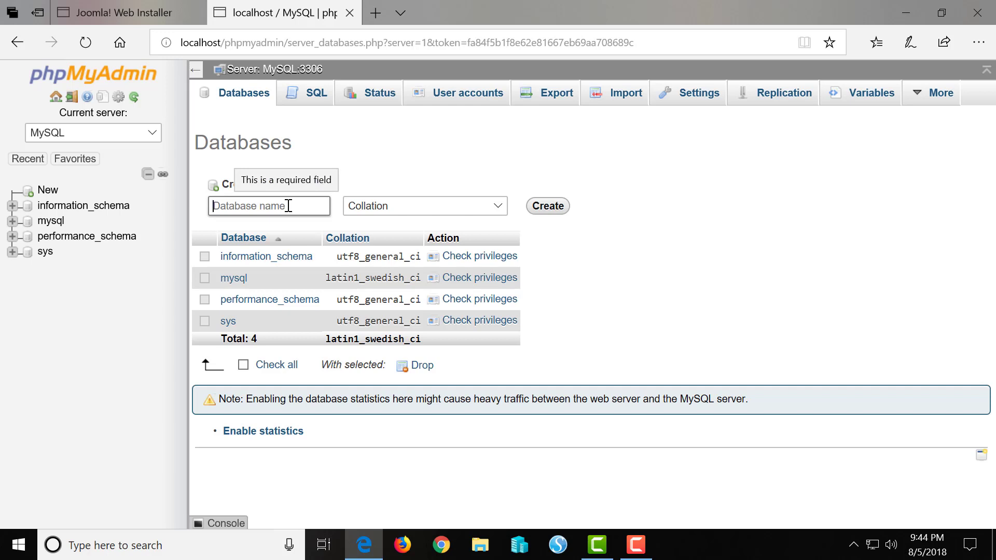
pyautogui.write('Joomla')
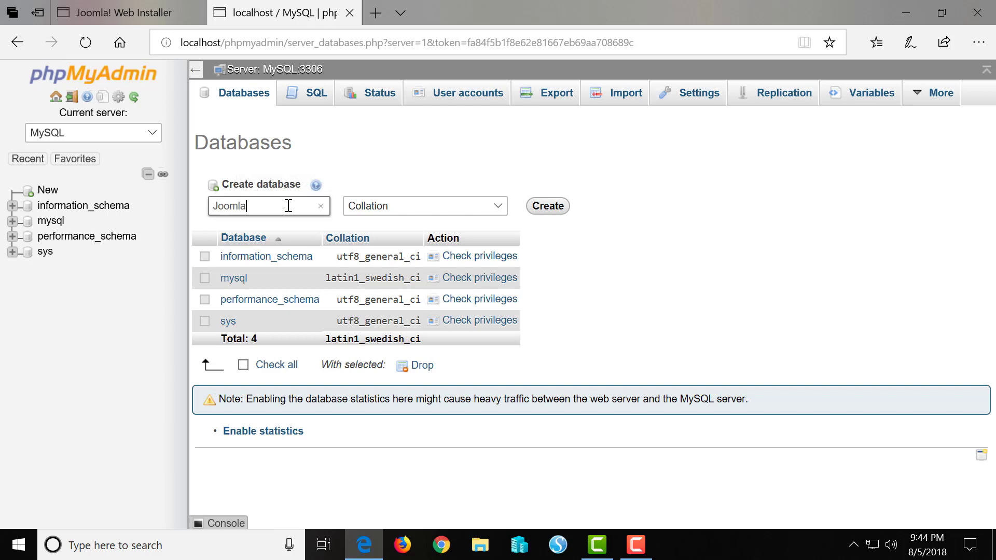
# Pick utf8_general_ci from the Collation list and create the Joomla database
pyautogui.click(503, 206)
pyautogui.scroll(-5, 449, 309)
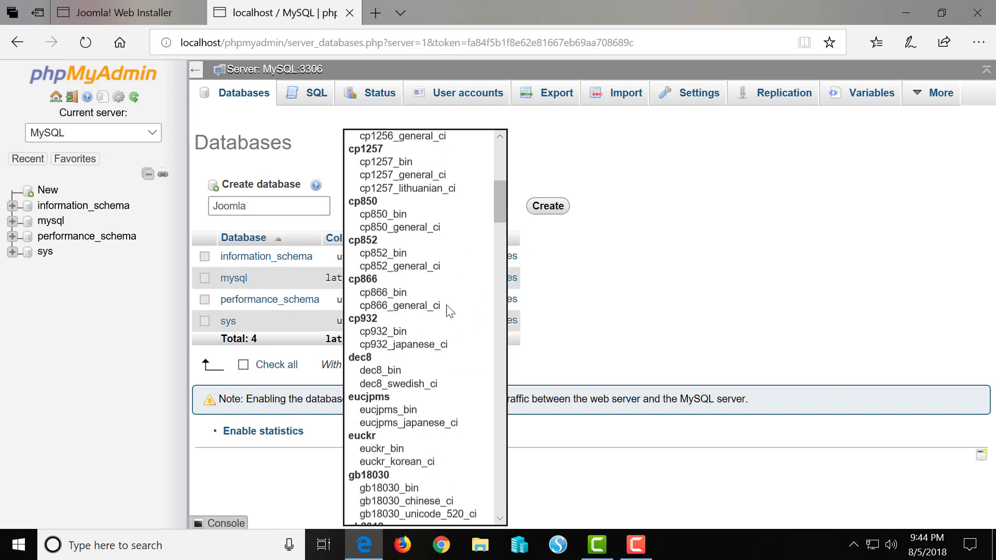
pyautogui.scroll(-2, 449, 311)
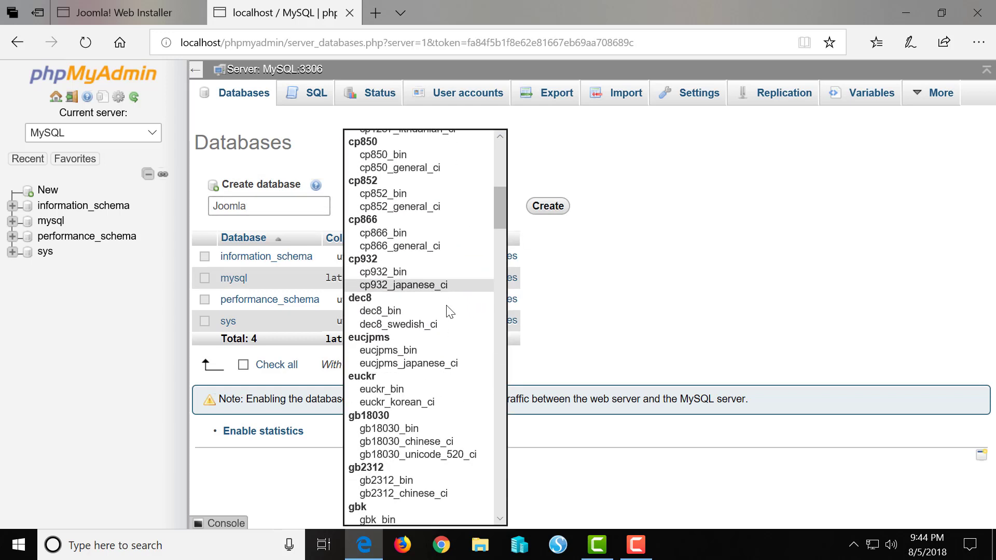
pyautogui.scroll(-20, 449, 311)
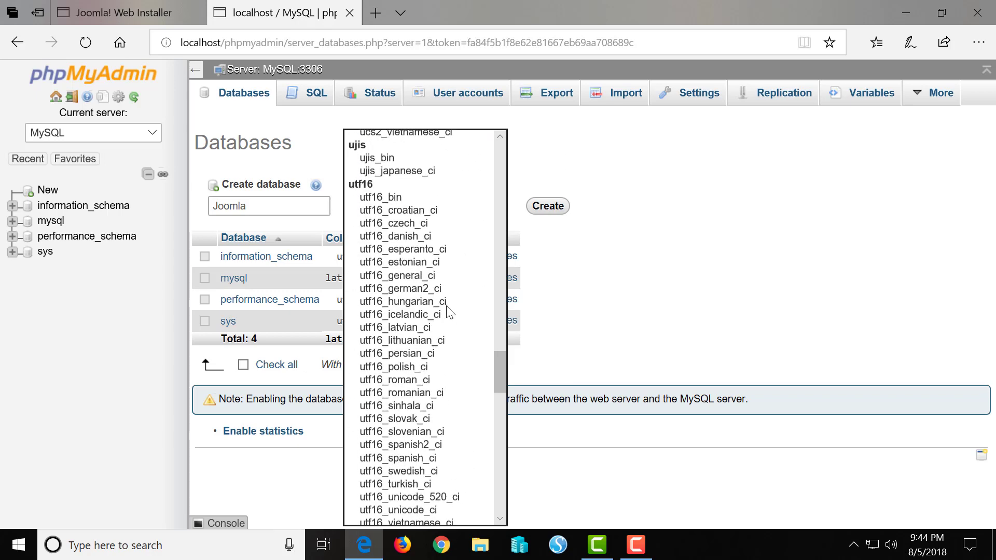
pyautogui.scroll(-20, 449, 311)
pyautogui.scroll(3, 447, 311)
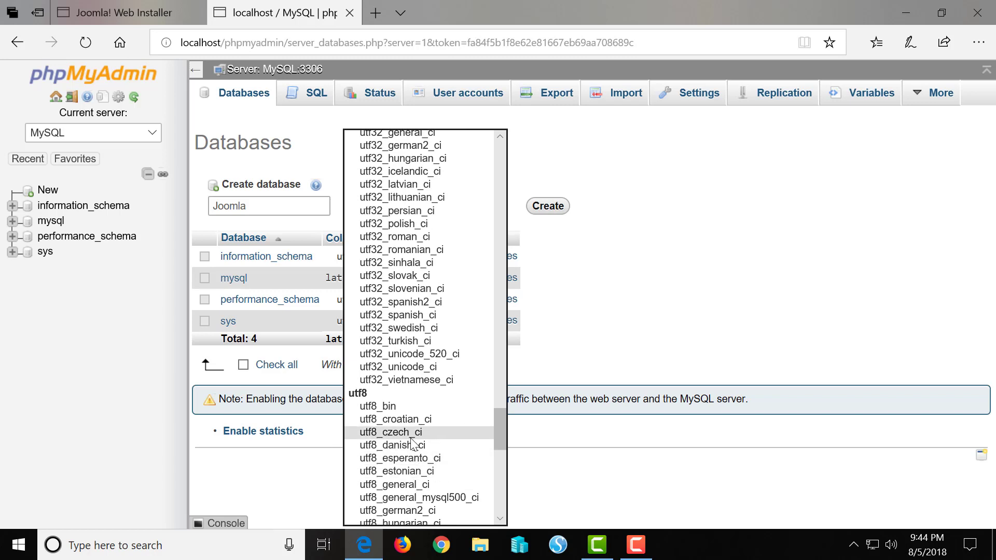
pyautogui.scroll(-6, 413, 449)
pyautogui.scroll(-6, 414, 446)
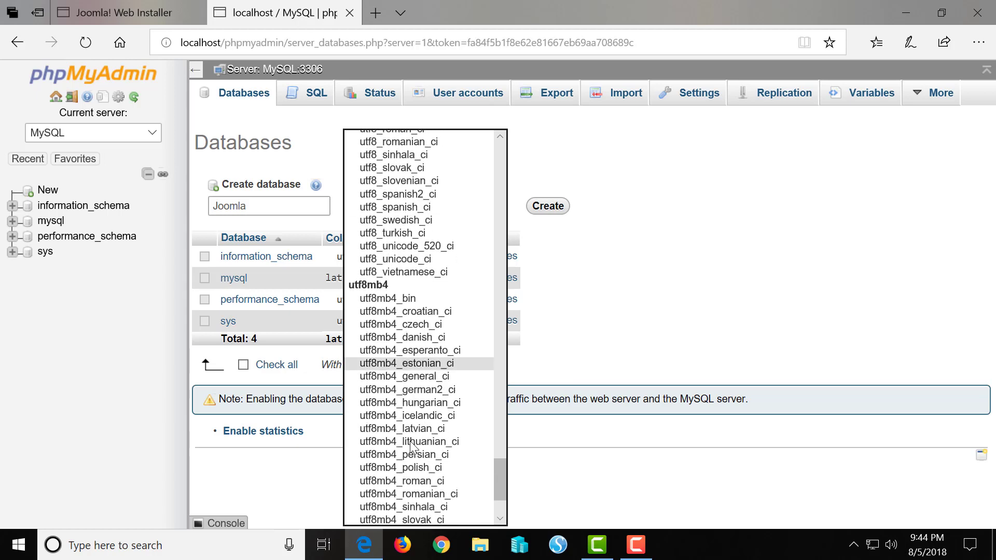
pyautogui.scroll(-10, 414, 447)
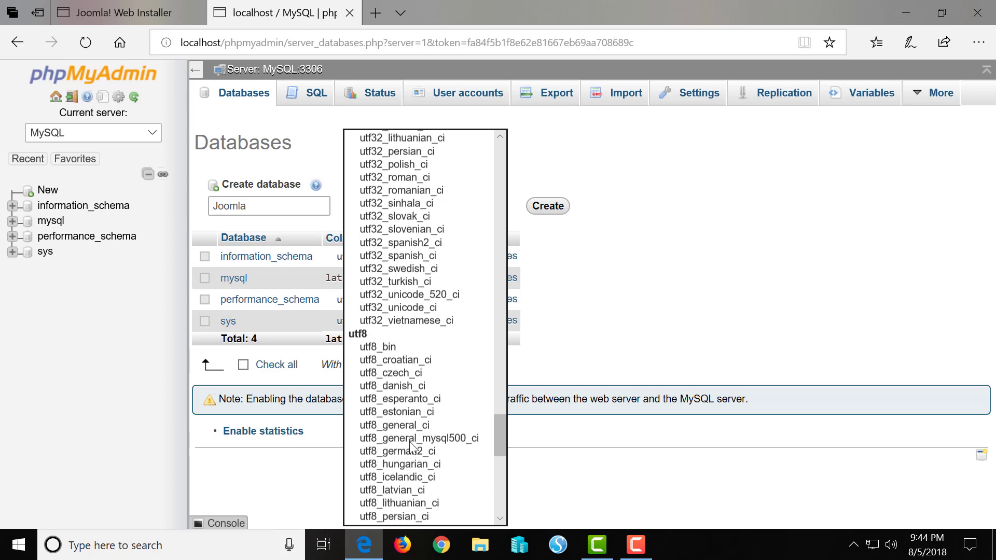
pyautogui.scroll(8, 414, 448)
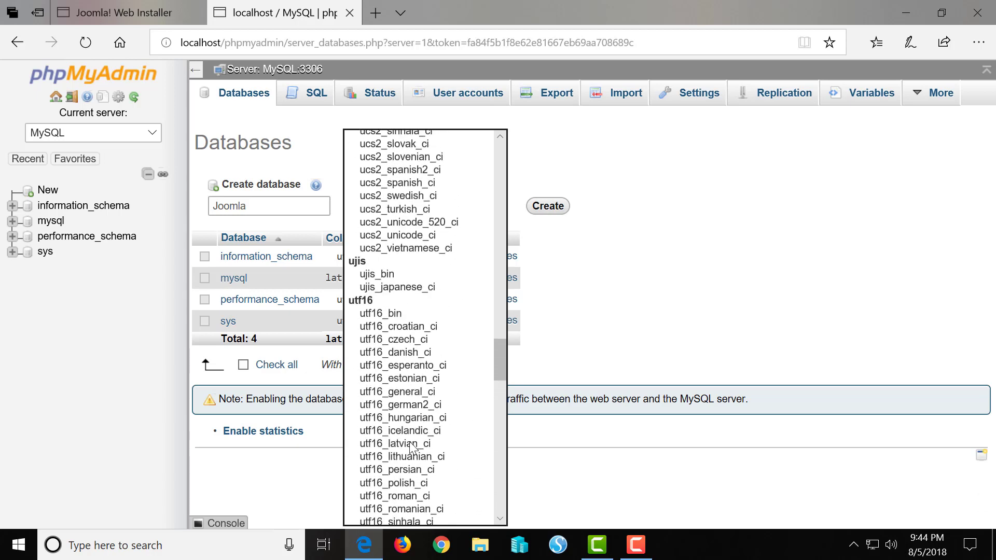
pyautogui.scroll(10, 412, 447)
pyautogui.scroll(-15, 410, 446)
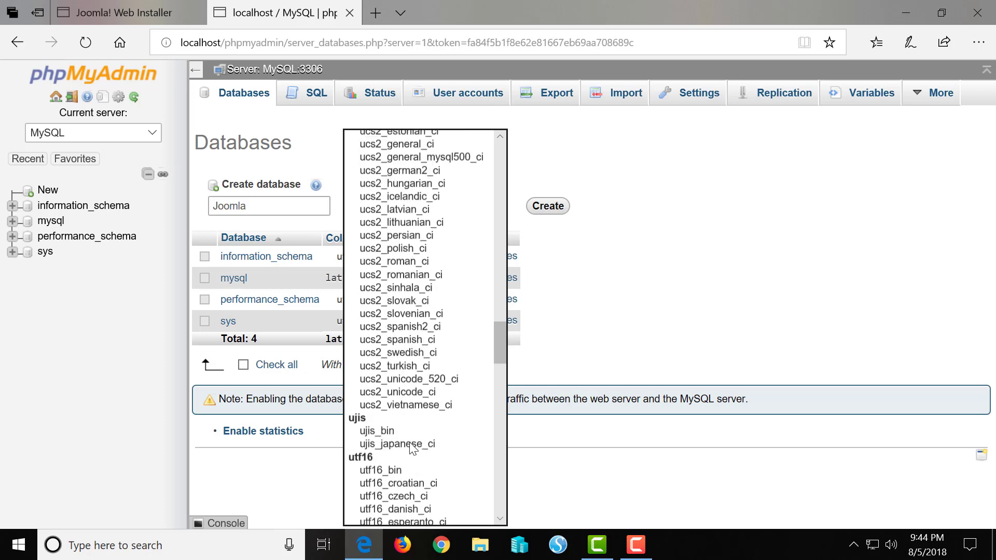
pyautogui.scroll(2, 410, 449)
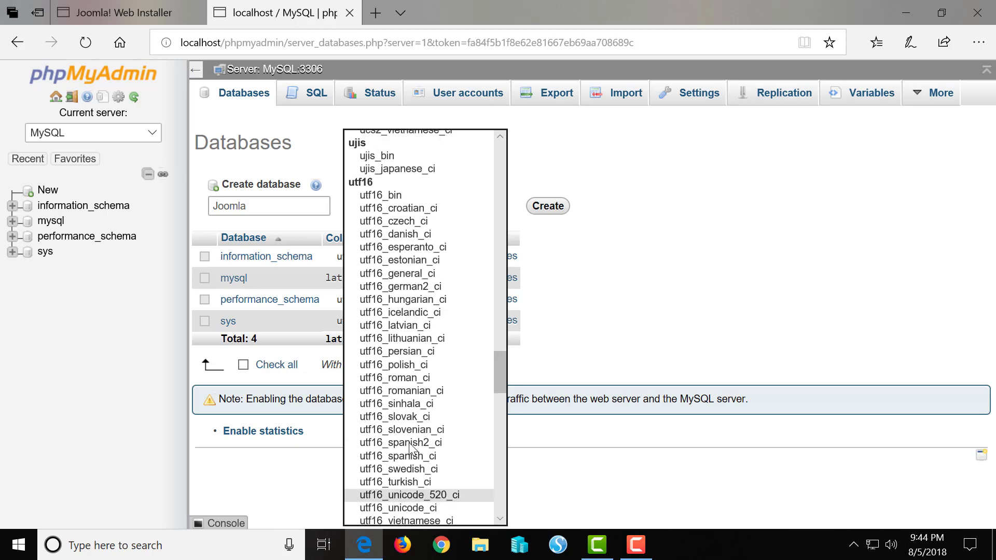
pyautogui.scroll(3, 410, 449)
pyautogui.scroll(-20, 410, 449)
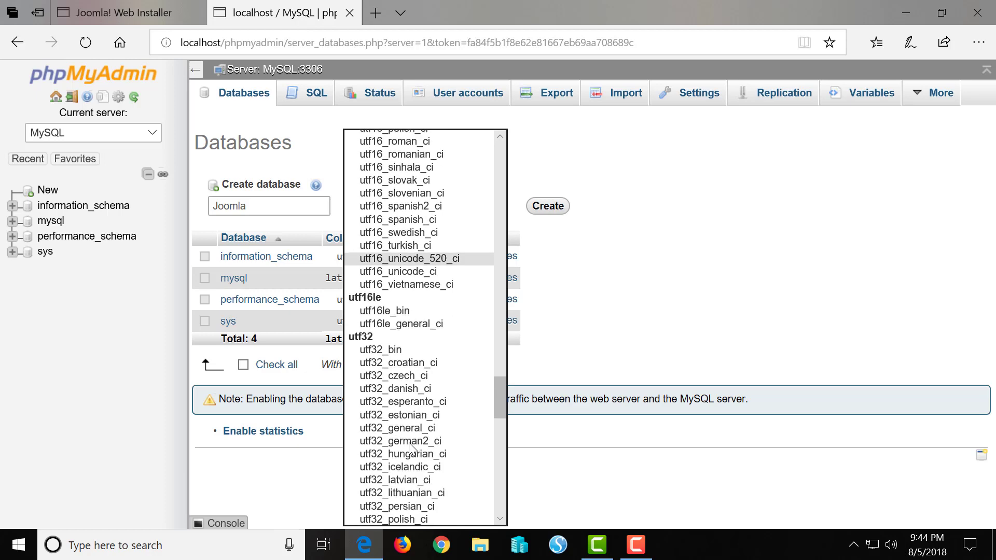
pyautogui.scroll(-3, 409, 446)
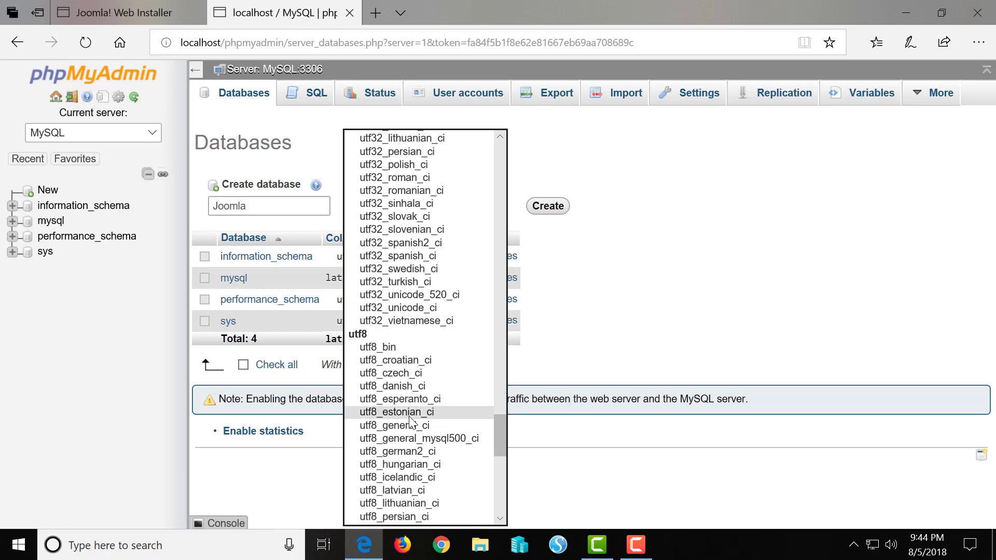
pyautogui.scroll(-1, 407, 438)
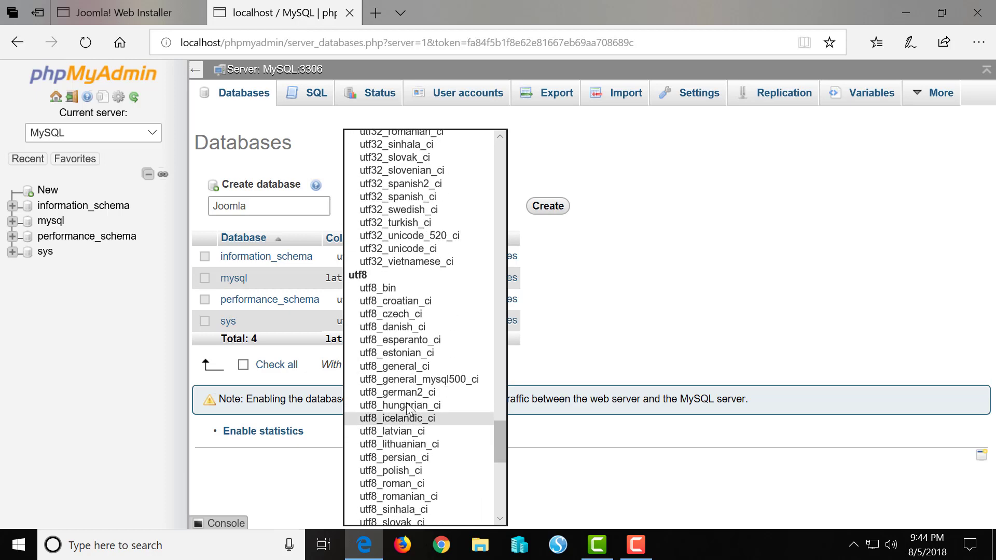
pyautogui.click(421, 367)
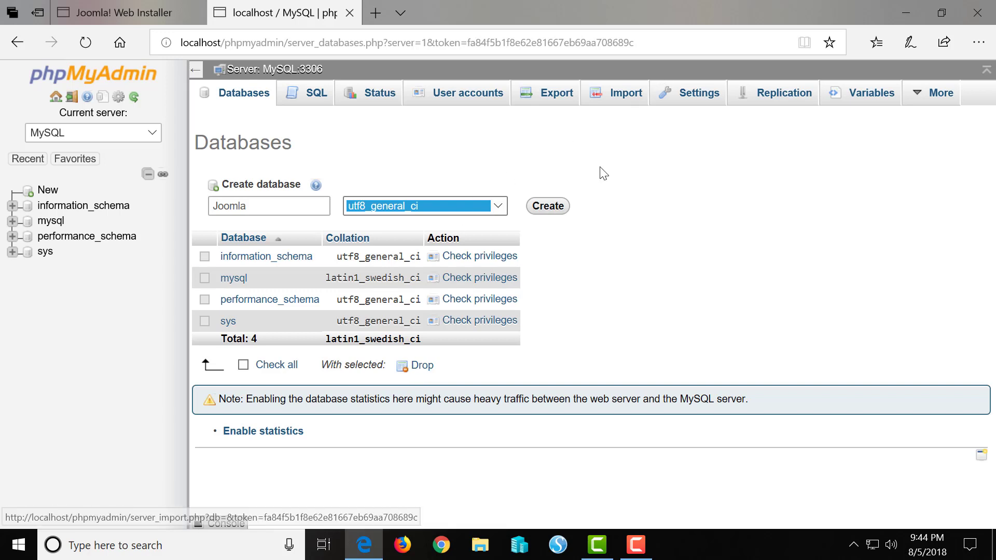
pyautogui.click(564, 203)
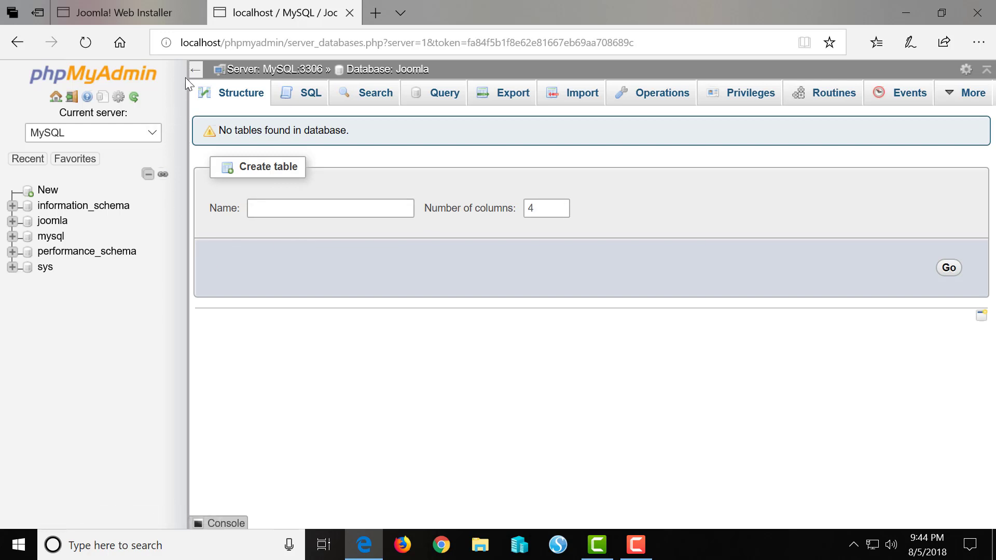
# Enter the database name in the installer, correcting it to lowercase 'joomla' to match phpMyAdmin
pyautogui.click(137, 13)
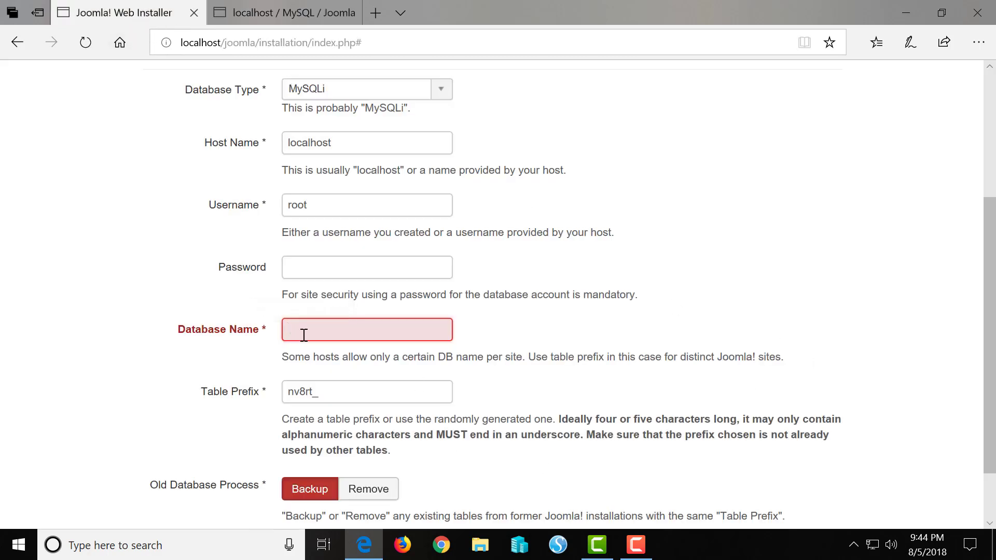
pyautogui.write('Joomla')
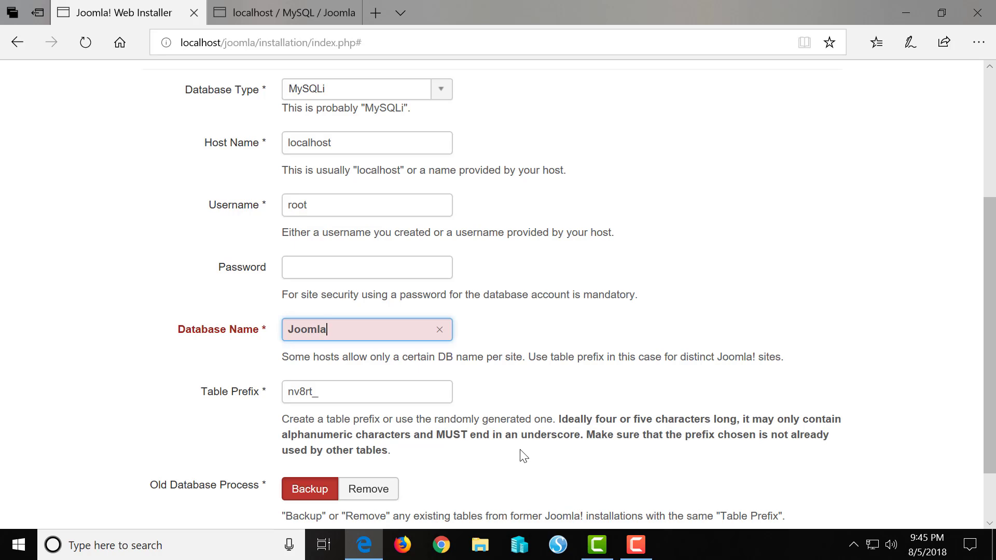
pyautogui.scroll(-2, 523, 454)
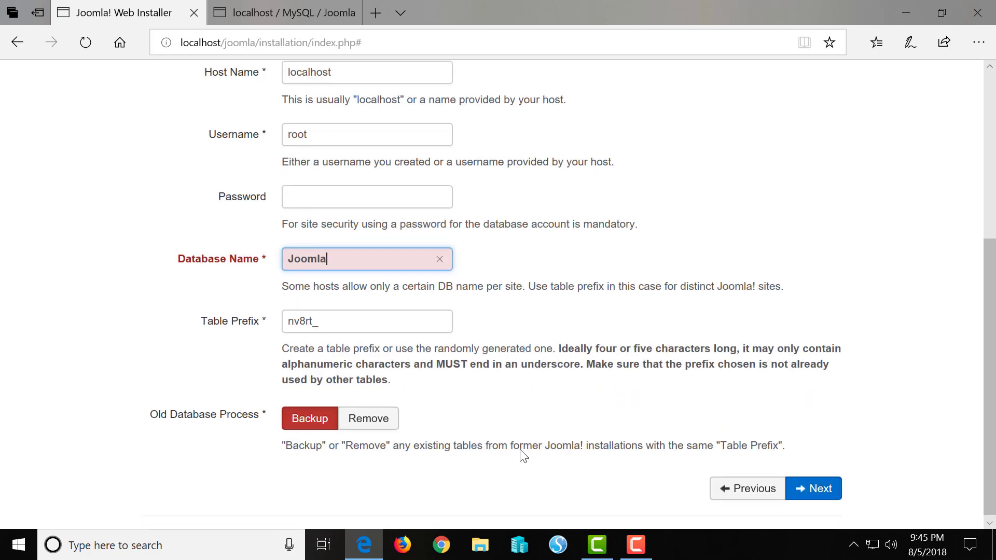
pyautogui.click(308, 16)
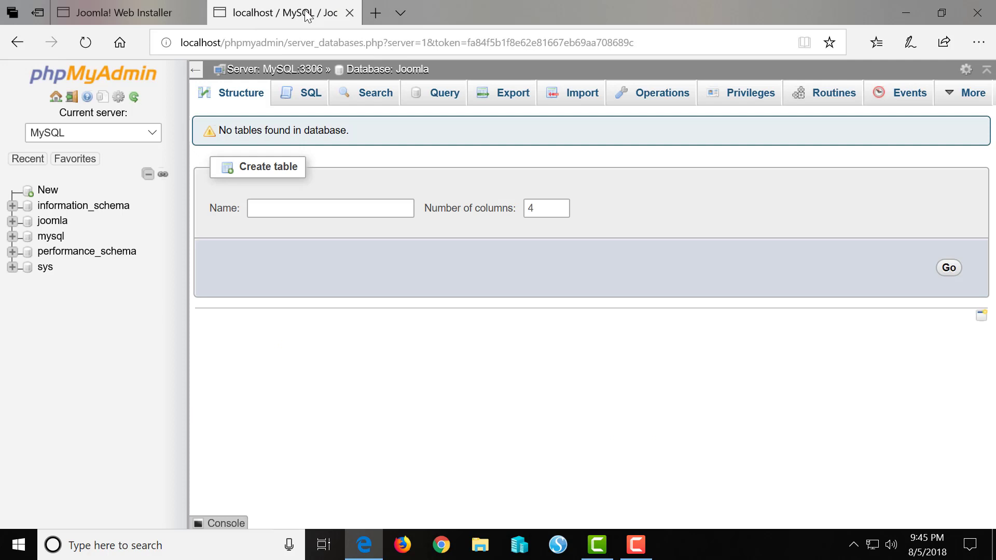
pyautogui.click(136, 12)
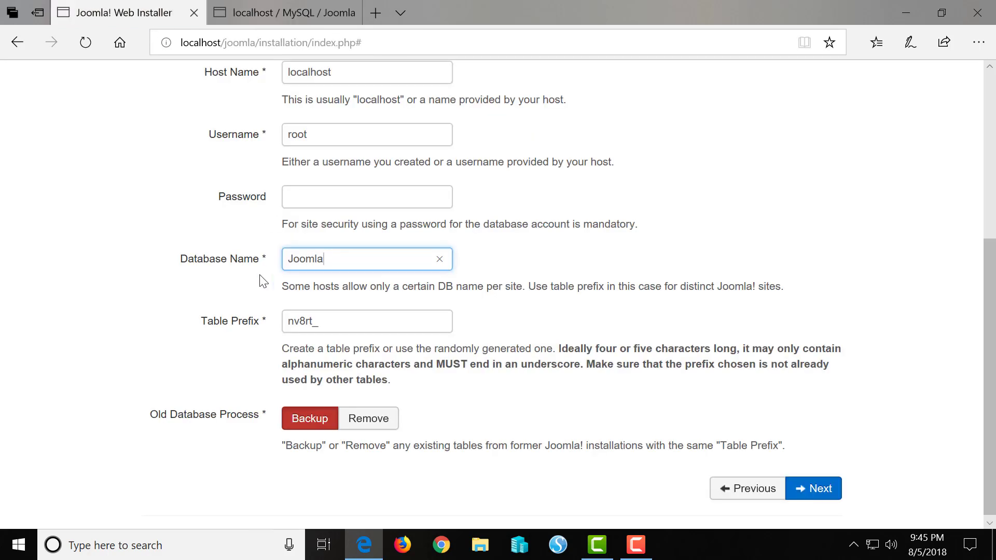
pyautogui.click(296, 262)
pyautogui.press('BackSpace')
pyautogui.write('j')
# Move to Overview, select Brochure English (GB) sample data, and review the pre-installation checks
pyautogui.click(810, 489)
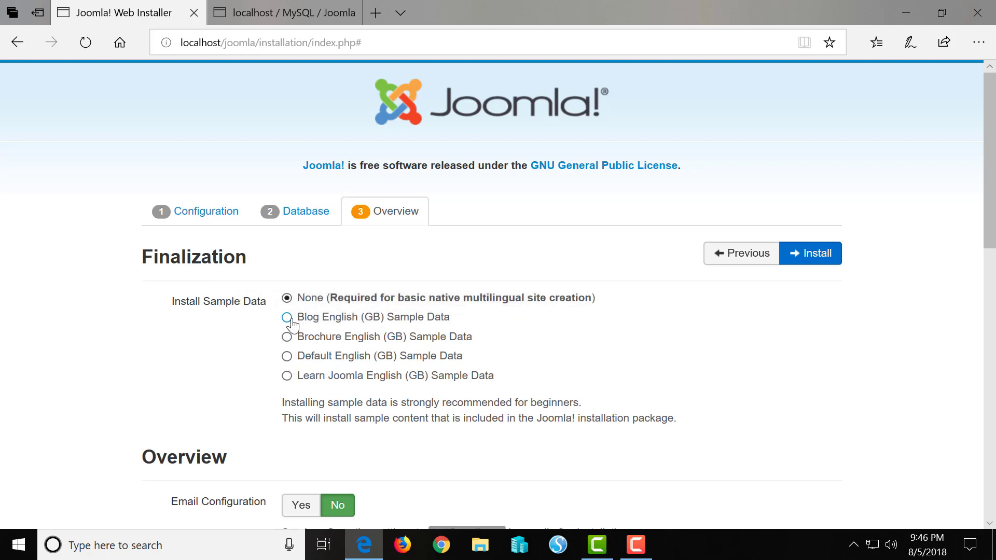
pyautogui.click(287, 337)
pyautogui.scroll(-6, 395, 471)
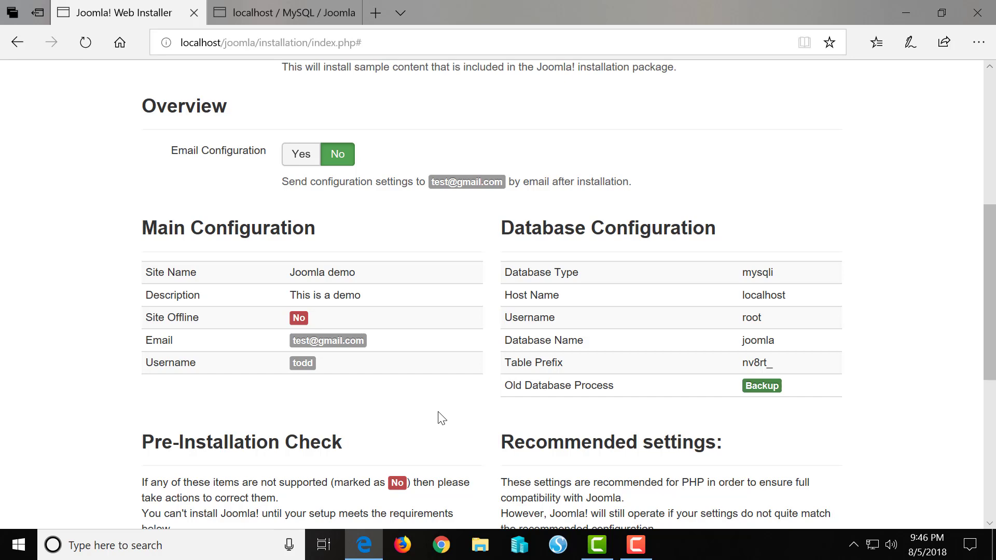
pyautogui.scroll(-7, 441, 418)
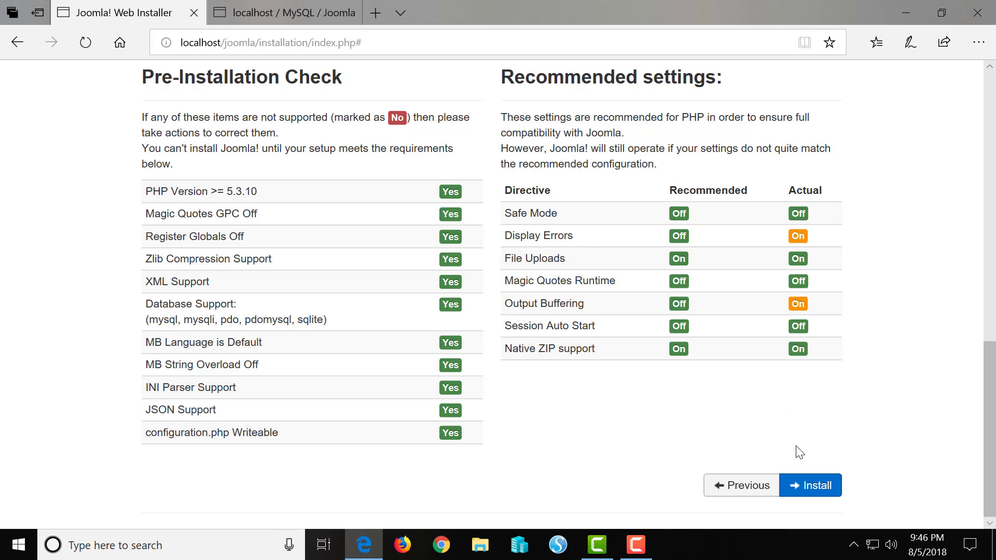
# Run the Joomla installation, then delete the installation folder once it completes
pyautogui.click(810, 485)
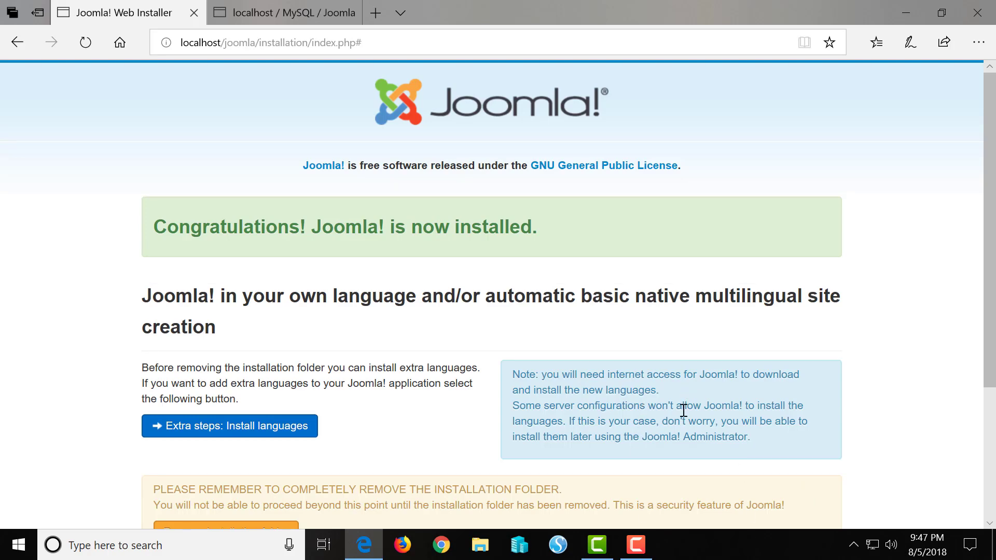
pyautogui.scroll(-4, 675, 437)
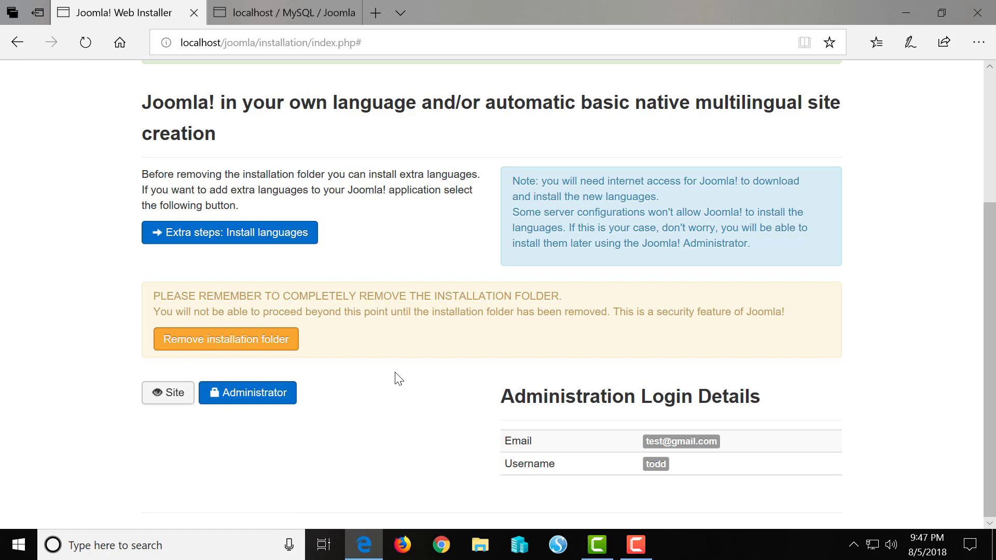
pyautogui.click(250, 343)
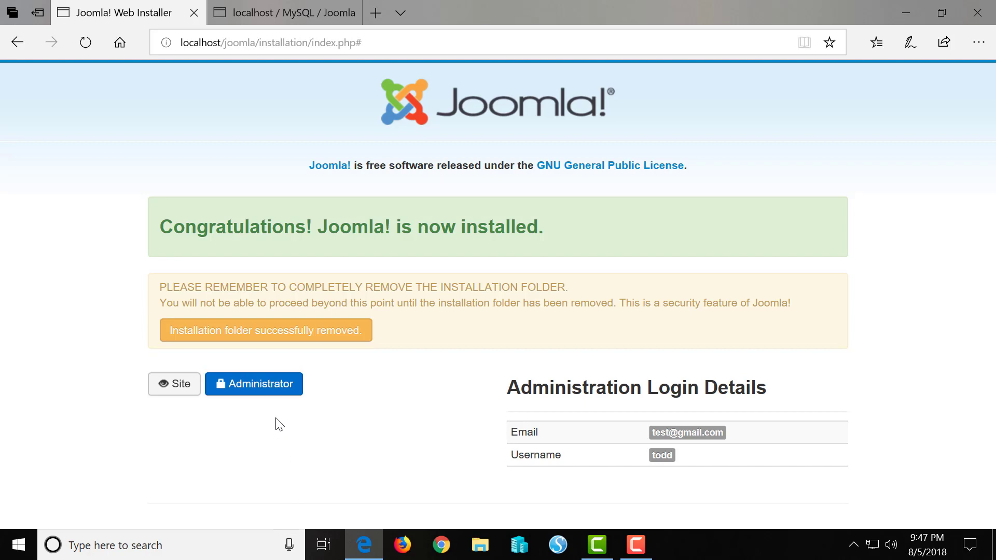
# Sign in to the Joomla Administrator with the admin username and password, letting Edge save the password
pyautogui.click(274, 391)
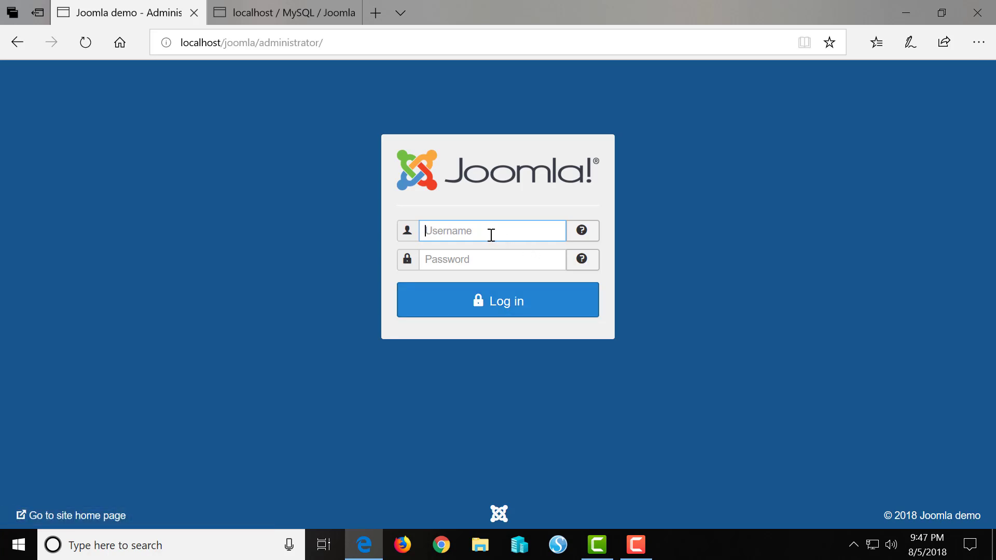
pyautogui.write('todd')
pyautogui.press('Tab')
pyautogui.write('•••••••')
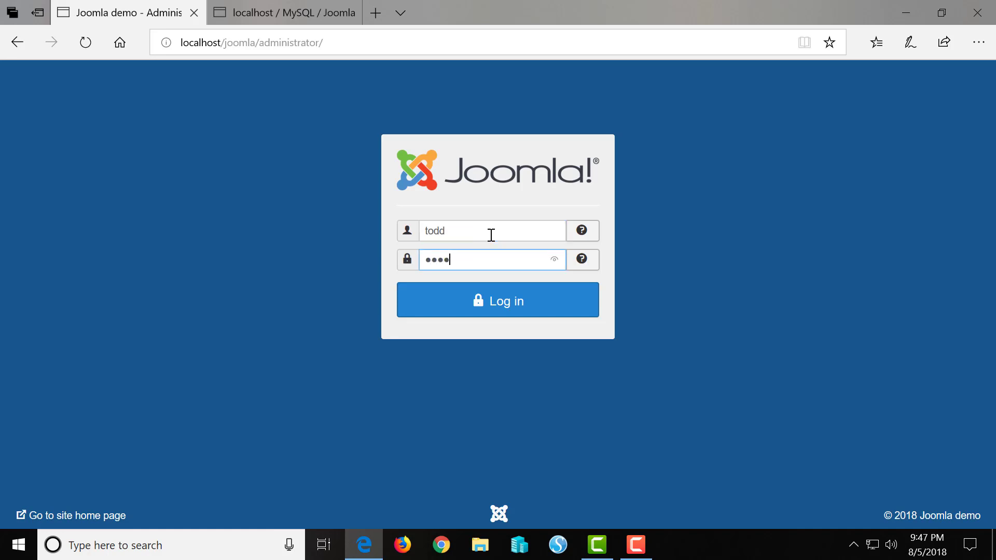
pyautogui.write('•')
pyautogui.click(485, 309)
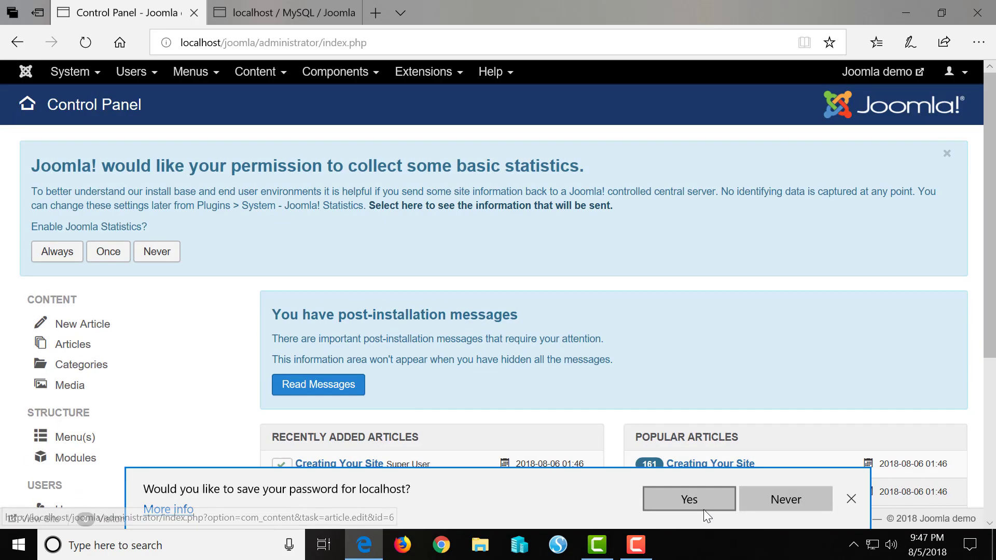
pyautogui.click(690, 499)
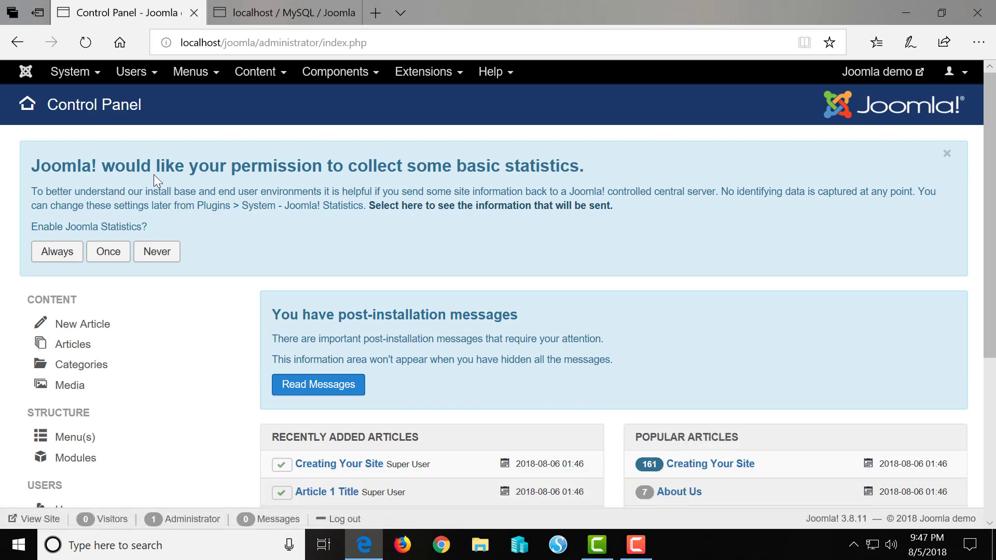